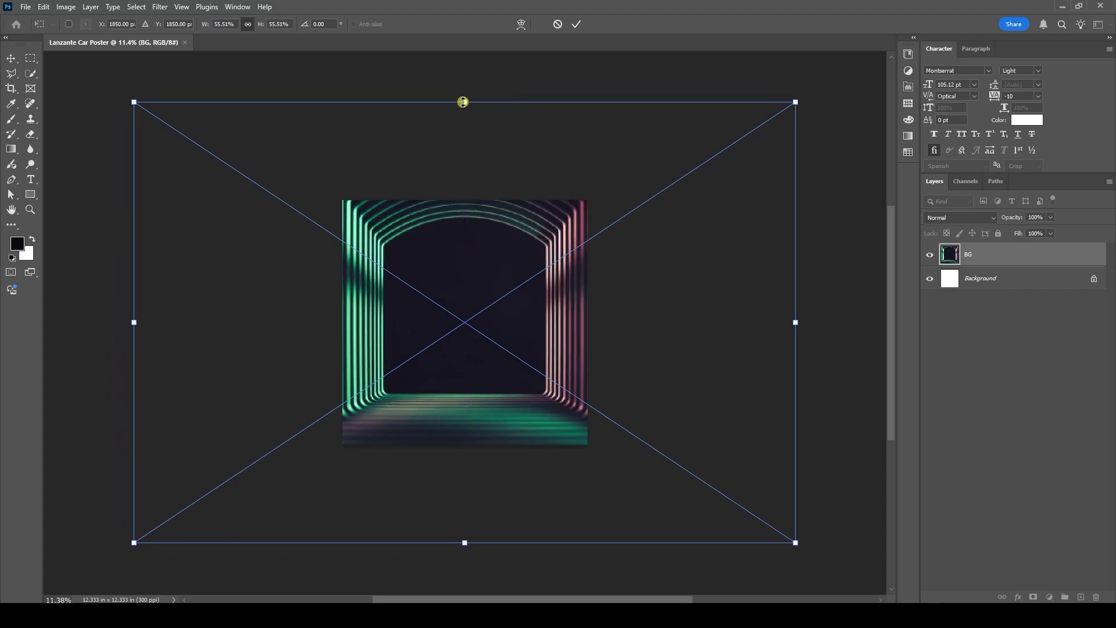
Commit the placed BG image on the poster at 55.51% scale.
{"action": "key", "text": "Return"}
{"action": "scroll", "coordinate": [446, 311], "scroll_direction": "up", "scroll_amount": 2}
{"action": "left_click_drag", "start_coordinate": [446, 312], "coordinate": [426, 314]}
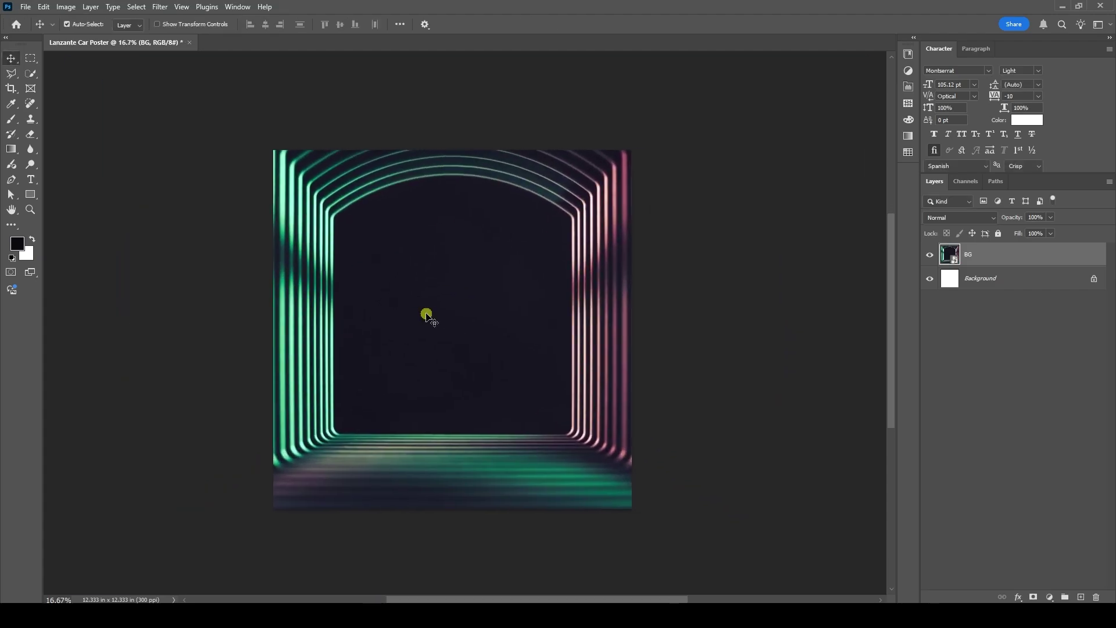
Place the Car image file on the poster, scale it to 29.73% and position it low in the neon tunnel.
{"action": "key", "text": "alt+Tab"}
{"action": "left_click_drag", "start_coordinate": [311, 241], "coordinate": [454, 378]}
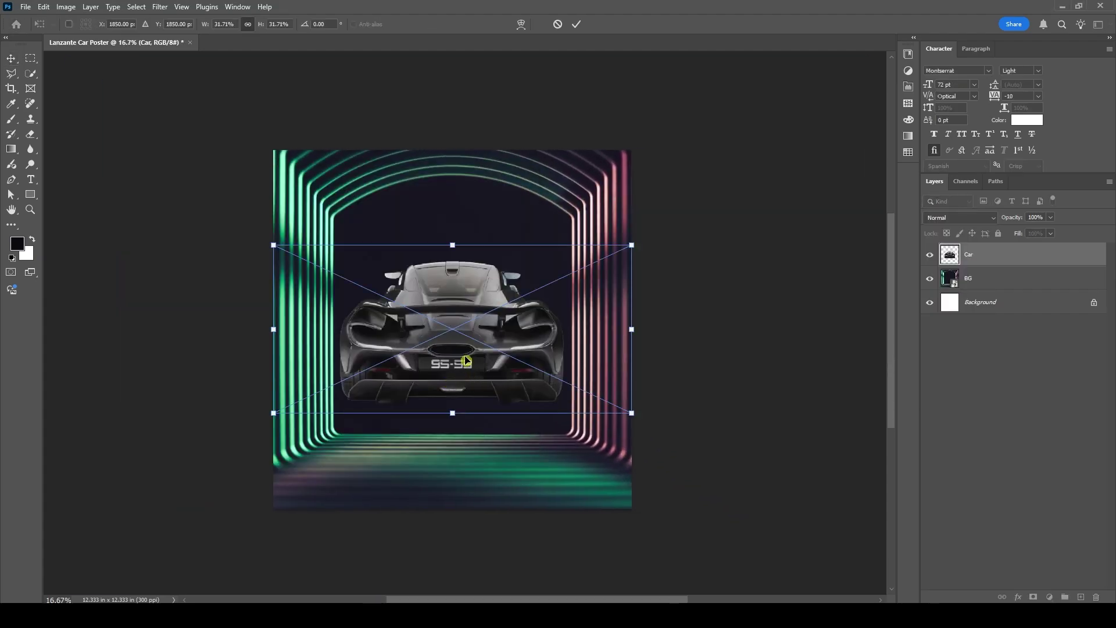
{"action": "left_click_drag", "start_coordinate": [498, 311], "coordinate": [498, 379]}
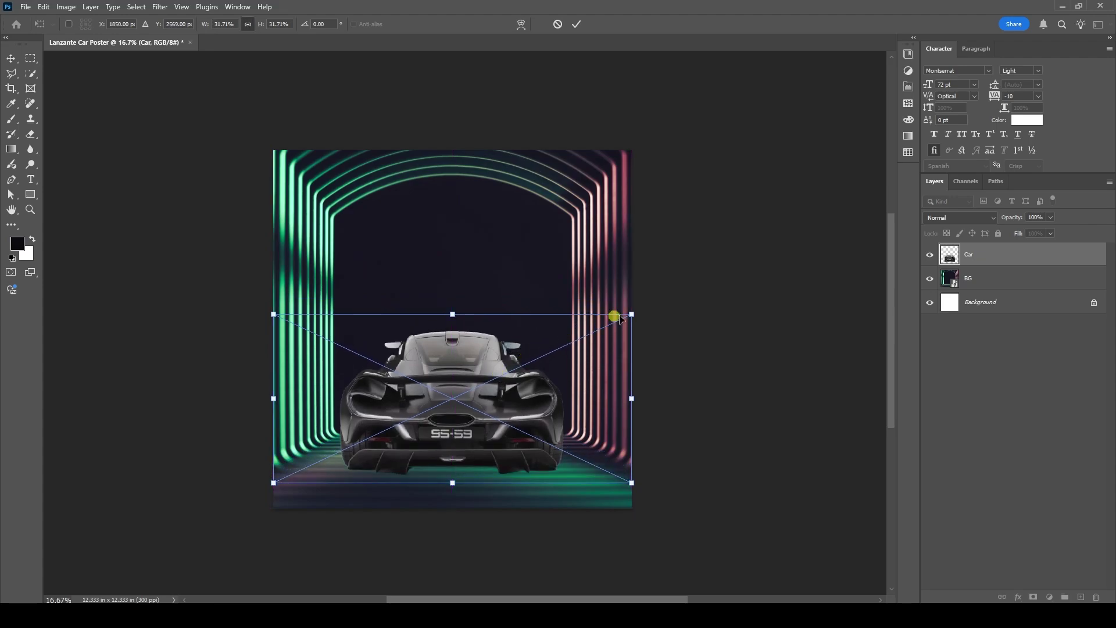
{"action": "left_click_drag", "start_coordinate": [632, 313], "coordinate": [621, 319]}
{"action": "left_click_drag", "start_coordinate": [490, 387], "coordinate": [488, 407]}
{"action": "key", "text": "Return"}
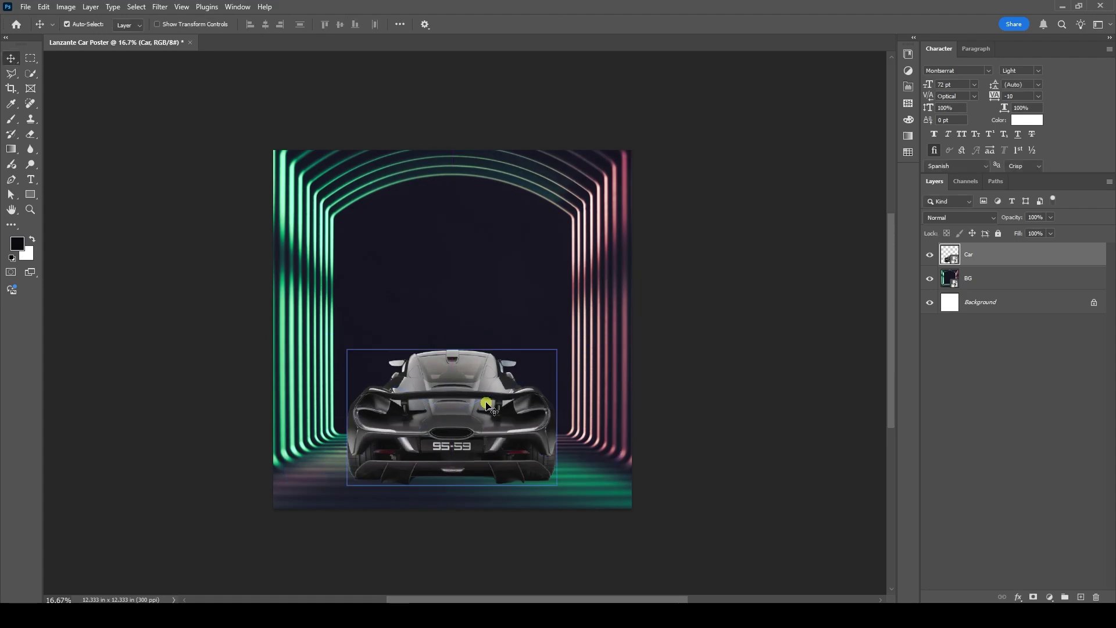
{"action": "left_click", "coordinate": [696, 396]}
{"action": "left_click_drag", "start_coordinate": [659, 375], "coordinate": [668, 384]}
{"action": "left_click", "coordinate": [929, 255]}
{"action": "left_click", "coordinate": [929, 255]}
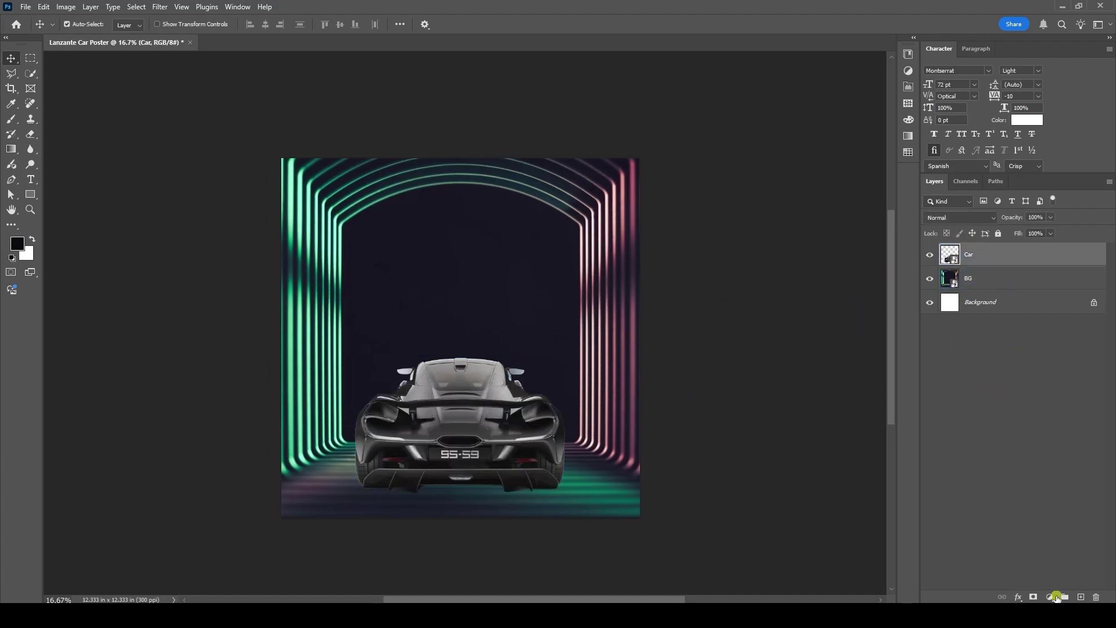
Add a new layer above Car and prepare a Brush of 300 px with 35% hardness.
{"action": "left_click", "coordinate": [1079, 596]}
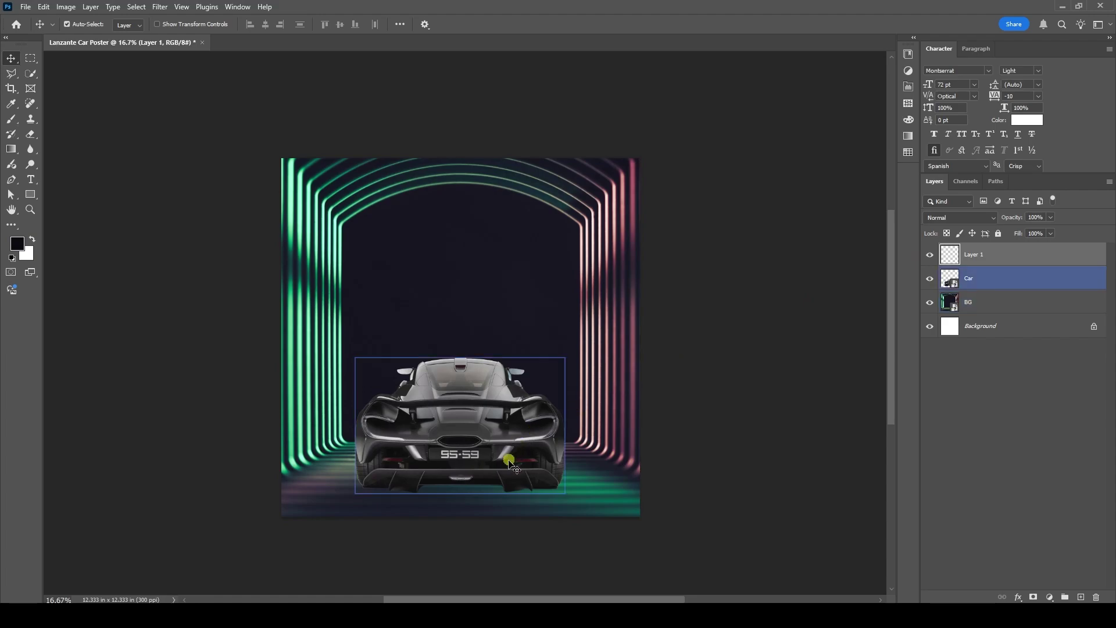
{"action": "key", "text": "b"}
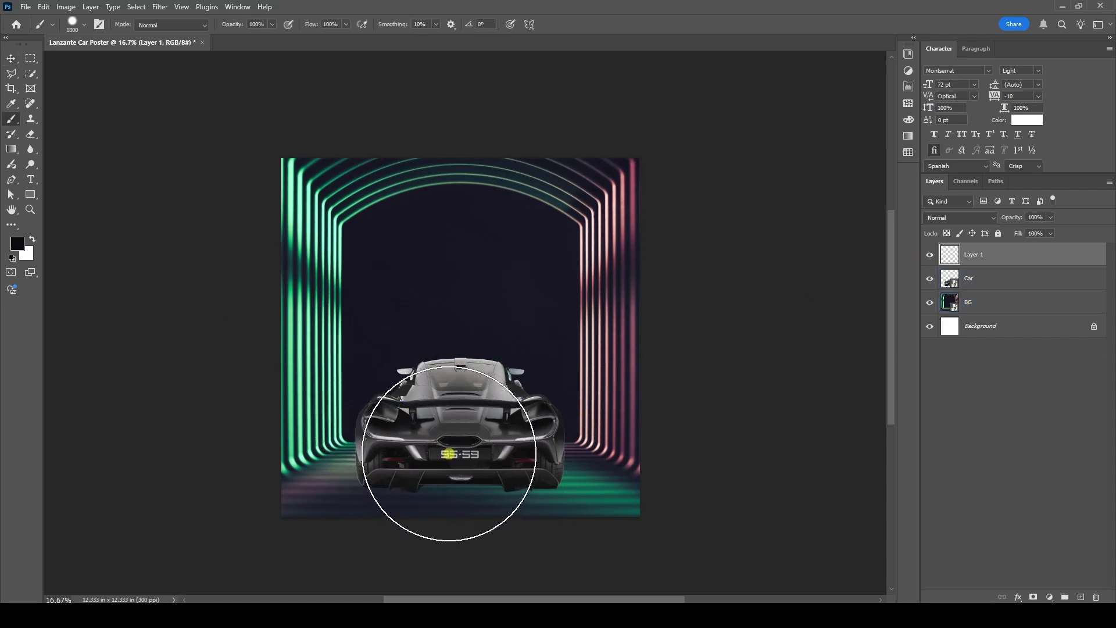
{"action": "key", "text": "bracketleft"}
{"action": "key", "text": "bracketleft"}
{"action": "key", "text": "bracketleft"}
{"action": "key", "text": "bracketleft"}
{"action": "key", "text": "bracketleft"}
{"action": "key", "text": "bracketleft"}
{"action": "key", "text": "bracketleft"}
{"action": "key", "text": "bracketleft"}
{"action": "key", "text": "bracketleft"}
{"action": "key", "text": "bracketleft"}
{"action": "key", "text": "bracketleft"}
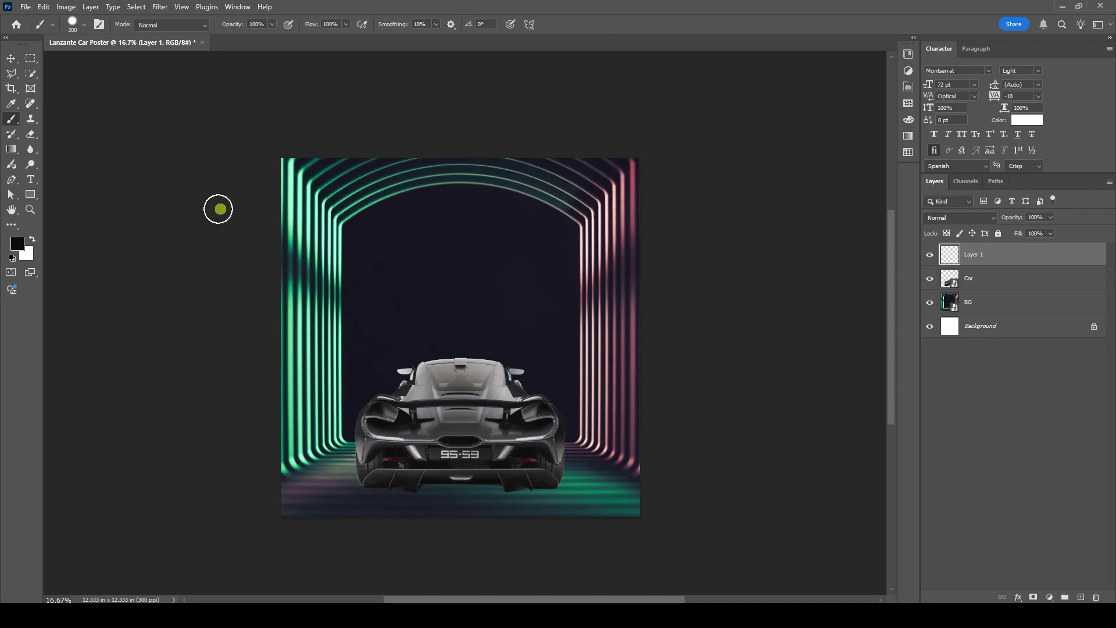
{"action": "left_click", "coordinate": [85, 27]}
{"action": "left_click_drag", "start_coordinate": [87, 86], "coordinate": [60, 94]}
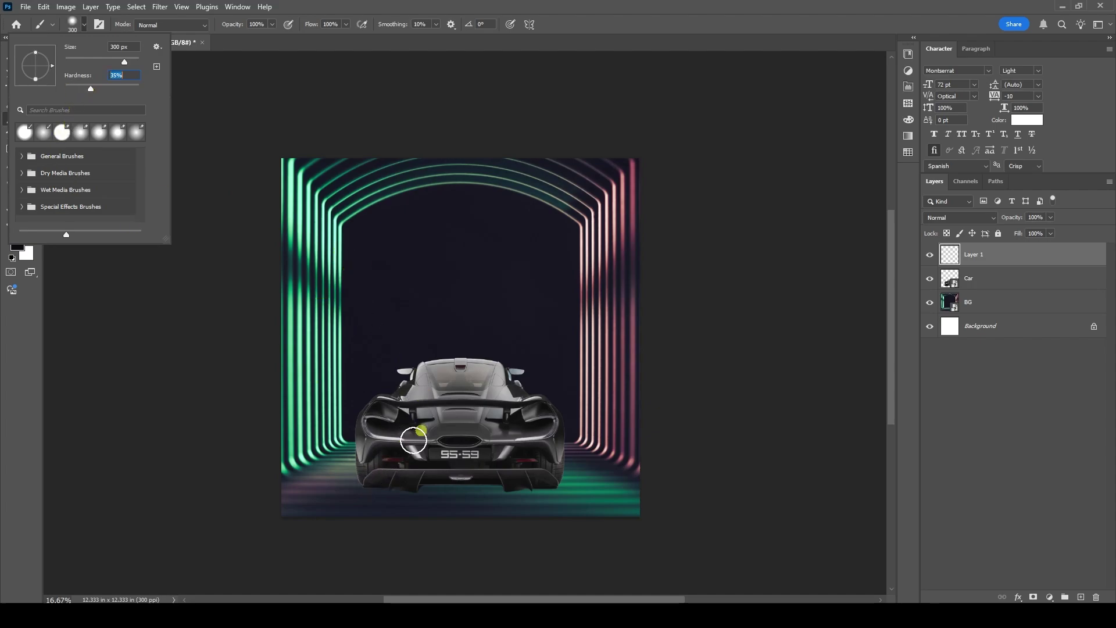
Paint a black shadow along the car's underside and move the shadow layer beneath the Car layer.
{"action": "left_click_drag", "start_coordinate": [372, 482], "coordinate": [541, 481]}
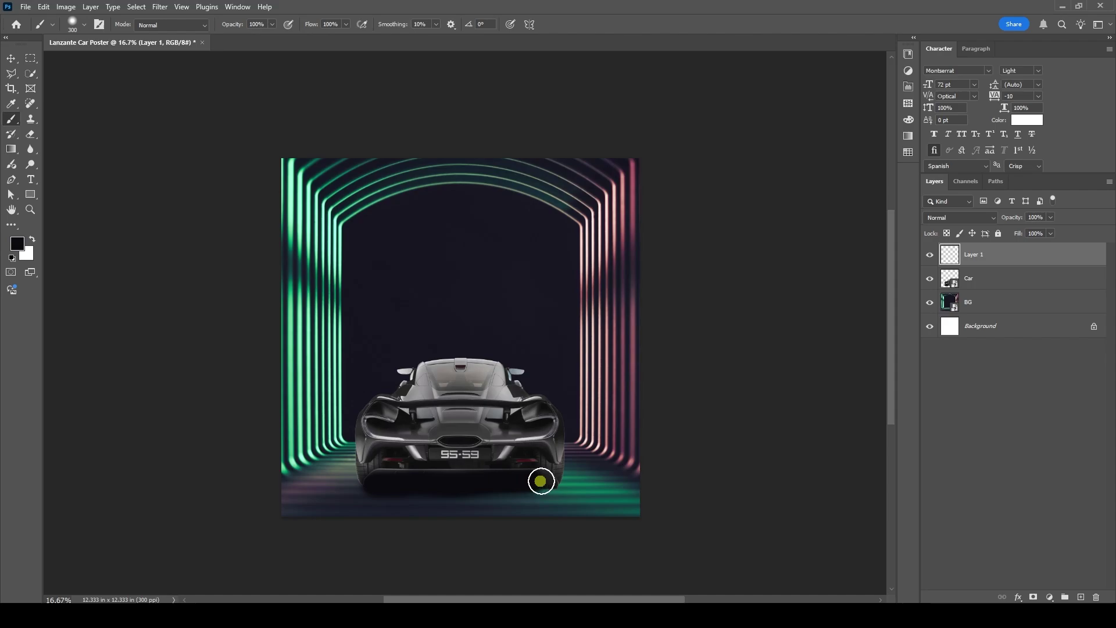
{"action": "left_click_drag", "start_coordinate": [980, 255], "coordinate": [979, 292]}
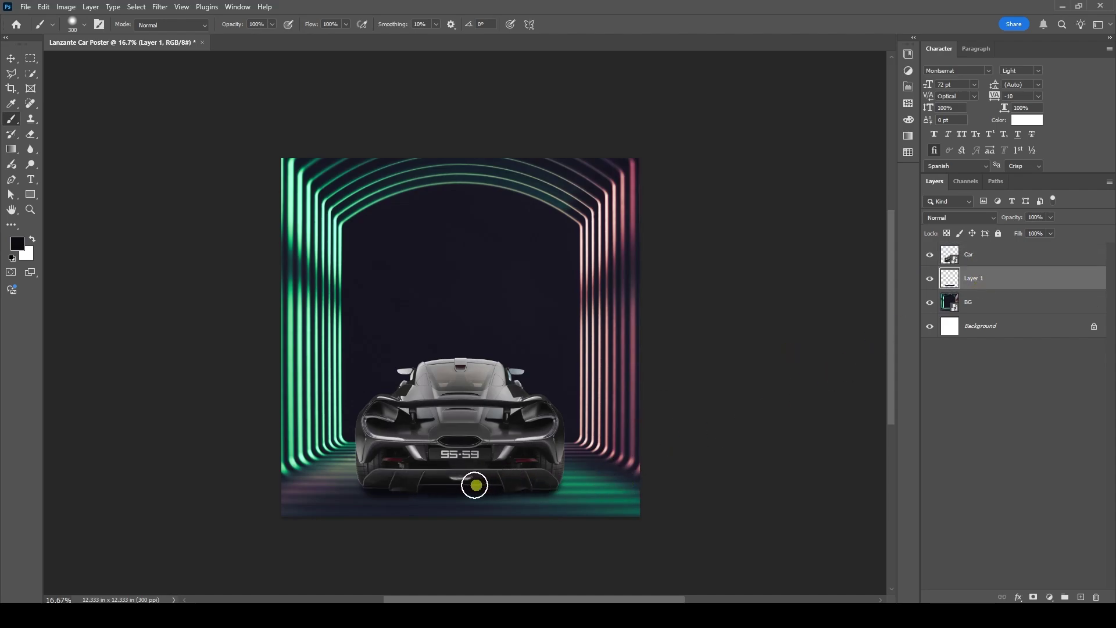
{"action": "scroll", "coordinate": [470, 471], "scroll_direction": "up", "scroll_amount": 1}
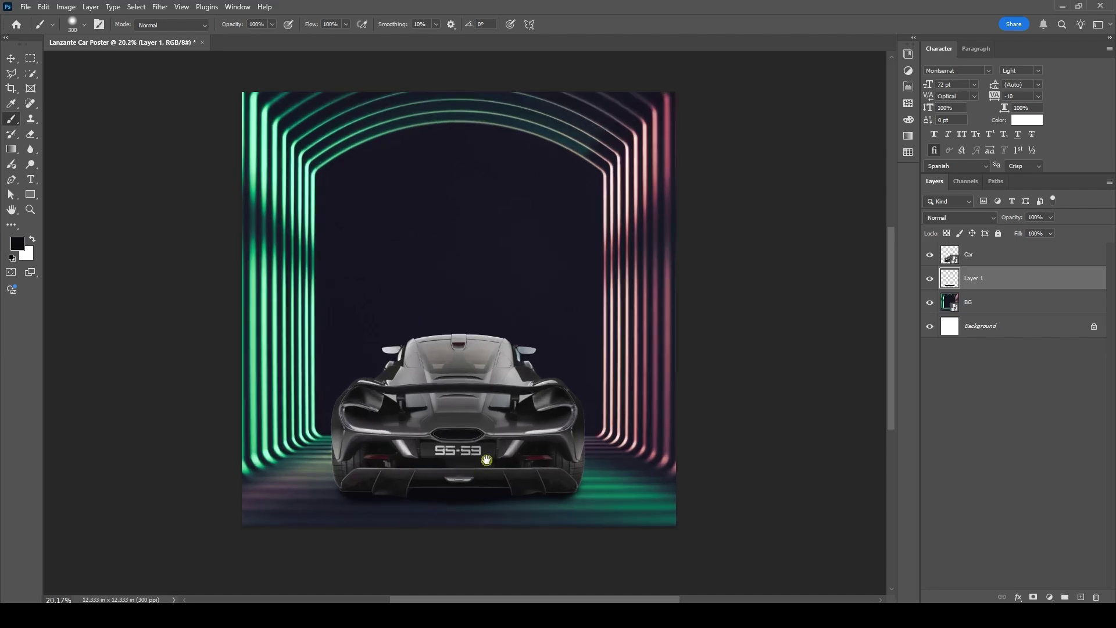
{"action": "scroll", "coordinate": [535, 466], "scroll_direction": "down", "scroll_amount": 2}
Add a new layer above Car and fill it with black.
{"action": "left_click", "coordinate": [11, 58]}
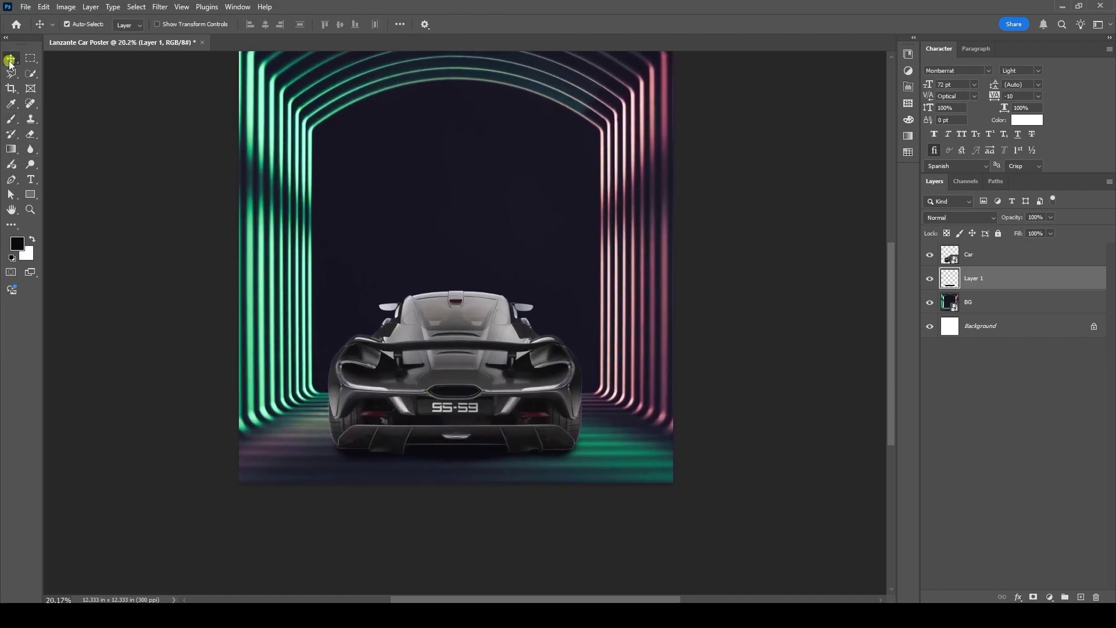
{"action": "left_click", "coordinate": [615, 261]}
{"action": "left_click", "coordinate": [991, 254]}
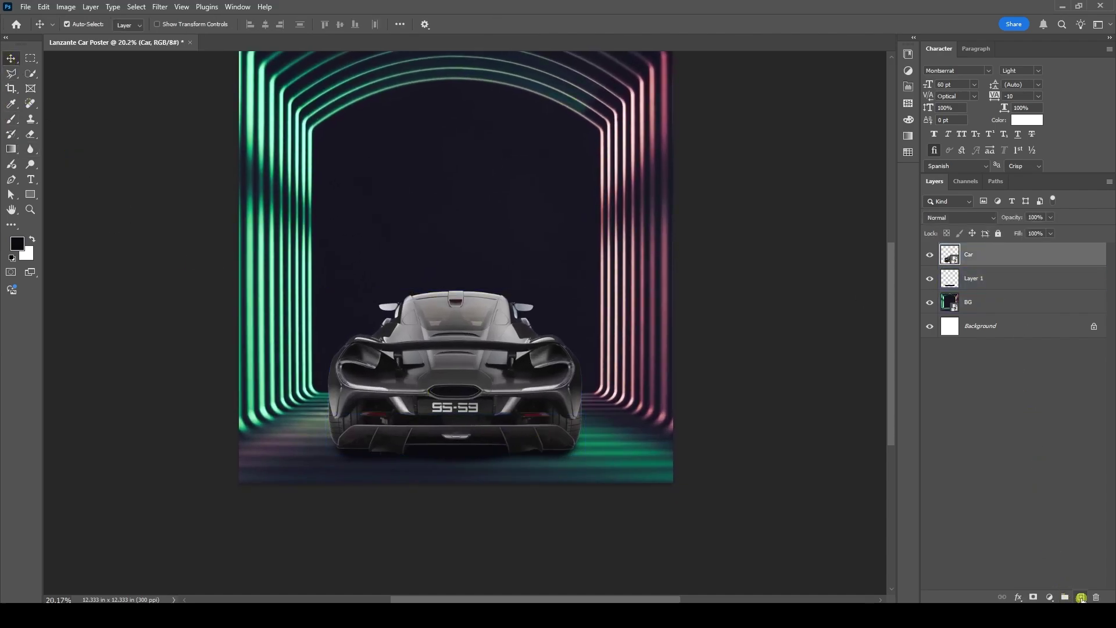
{"action": "left_click", "coordinate": [1081, 598]}
{"action": "key", "text": "alt+BackSpace"}
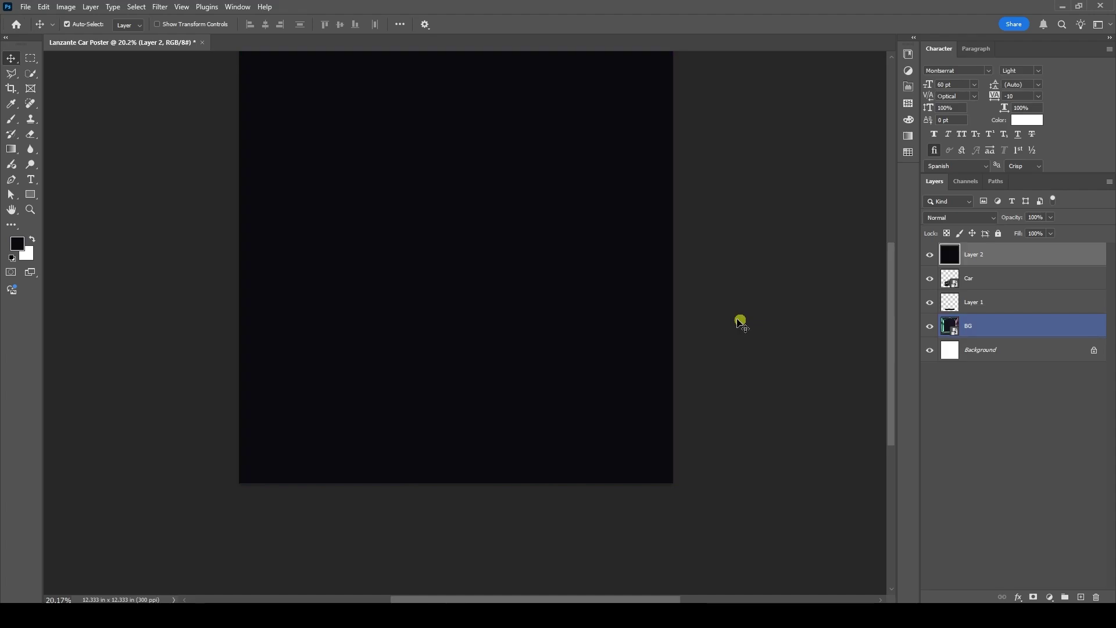
Set the black layer's blend mode to Soft Light and compare the poster with and without the effect.
{"action": "left_click", "coordinate": [959, 217]}
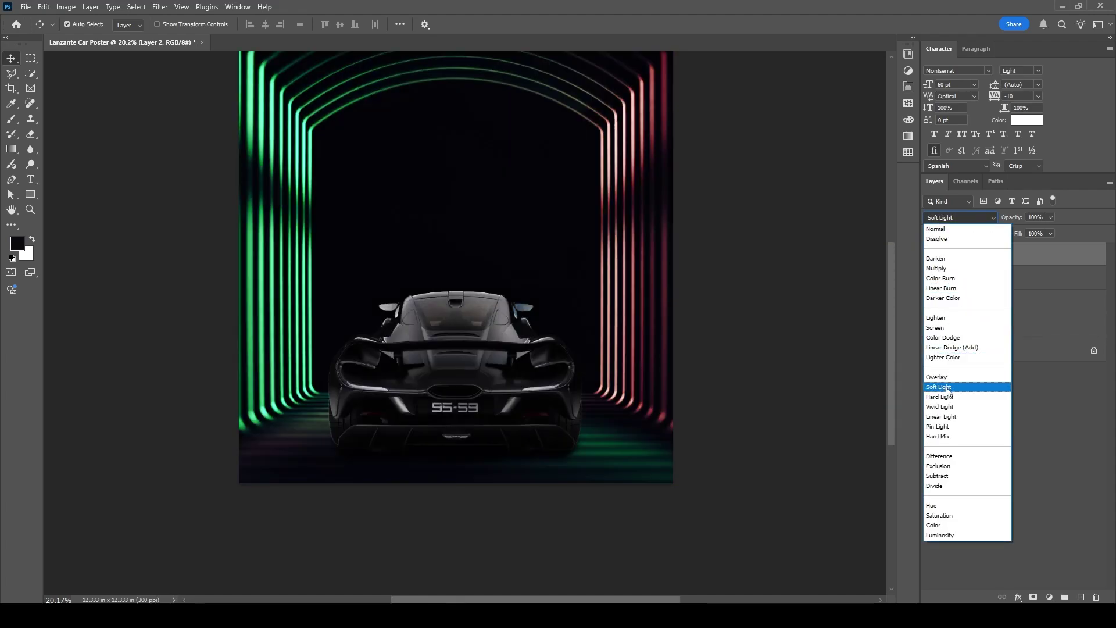
{"action": "left_click", "coordinate": [946, 387]}
{"action": "scroll", "coordinate": [772, 324], "scroll_direction": "up", "scroll_amount": 2}
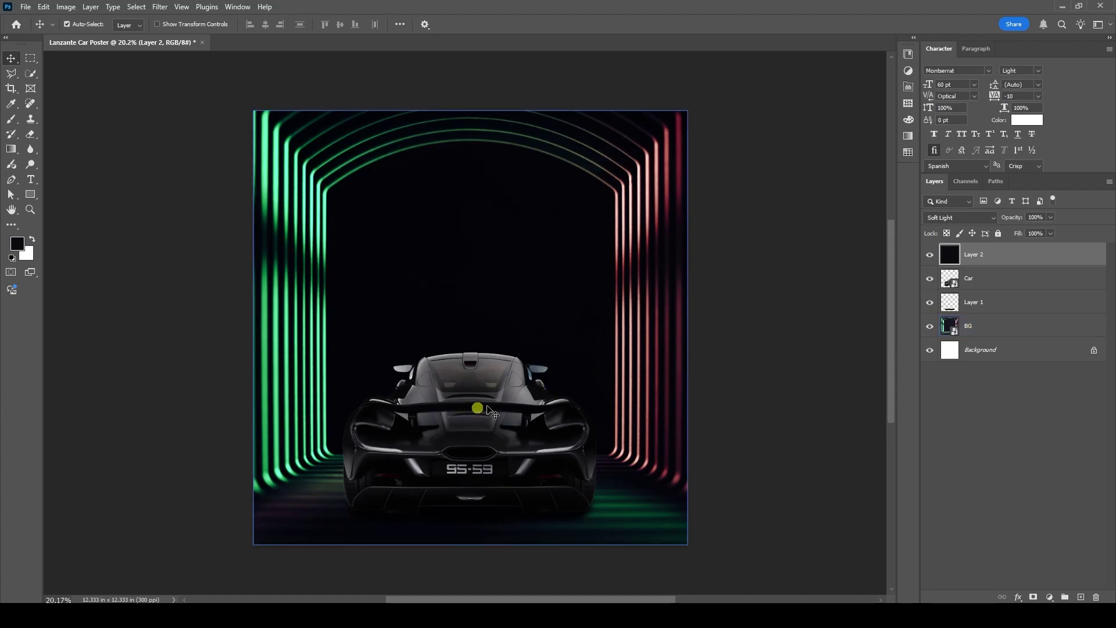
{"action": "left_click_drag", "start_coordinate": [487, 406], "coordinate": [488, 397]}
{"action": "key", "text": "ctrl+z"}
{"action": "key", "text": "ctrl+z"}
{"action": "key", "text": "ctrl+shift+z"}
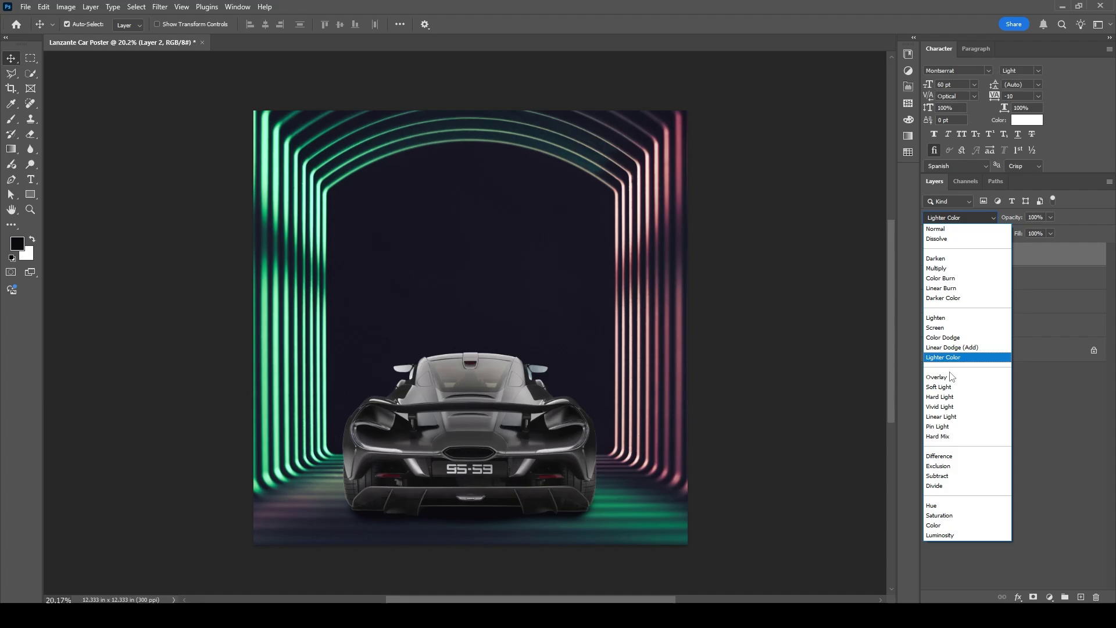
{"action": "left_click", "coordinate": [942, 387]}
{"action": "left_click_drag", "start_coordinate": [570, 441], "coordinate": [547, 395]}
{"action": "scroll", "coordinate": [533, 415], "scroll_direction": "up", "scroll_amount": 2}
{"action": "key", "text": "ctrl+z"}
{"action": "key", "text": "ctrl+shift+z"}
{"action": "left_click", "coordinate": [992, 280]}
{"action": "key", "text": "ctrl+t"}
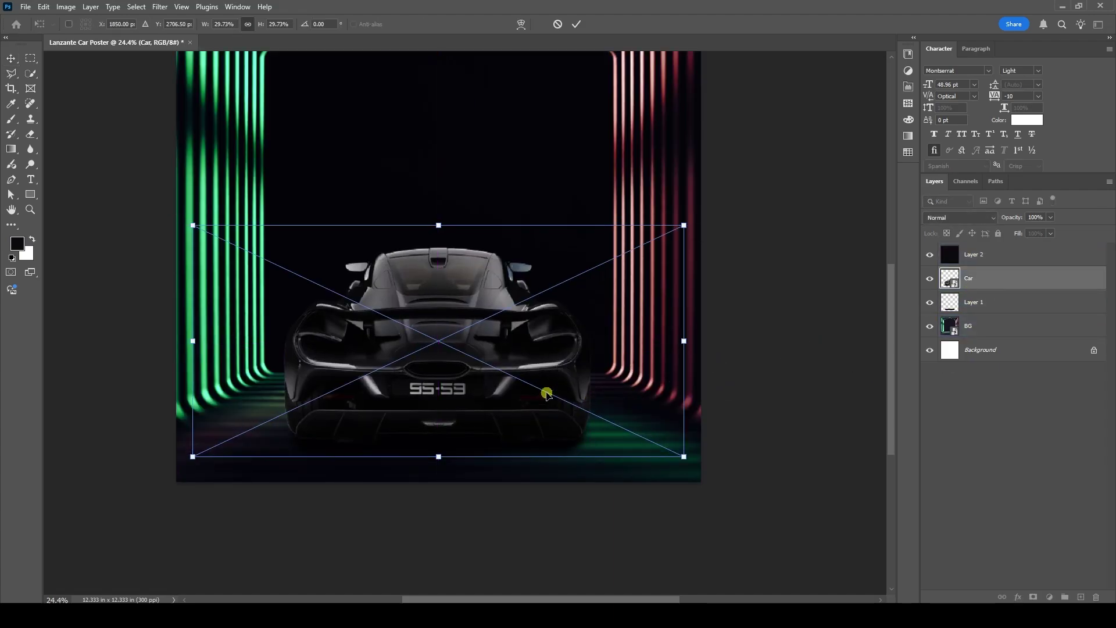
{"action": "key", "text": "Return"}
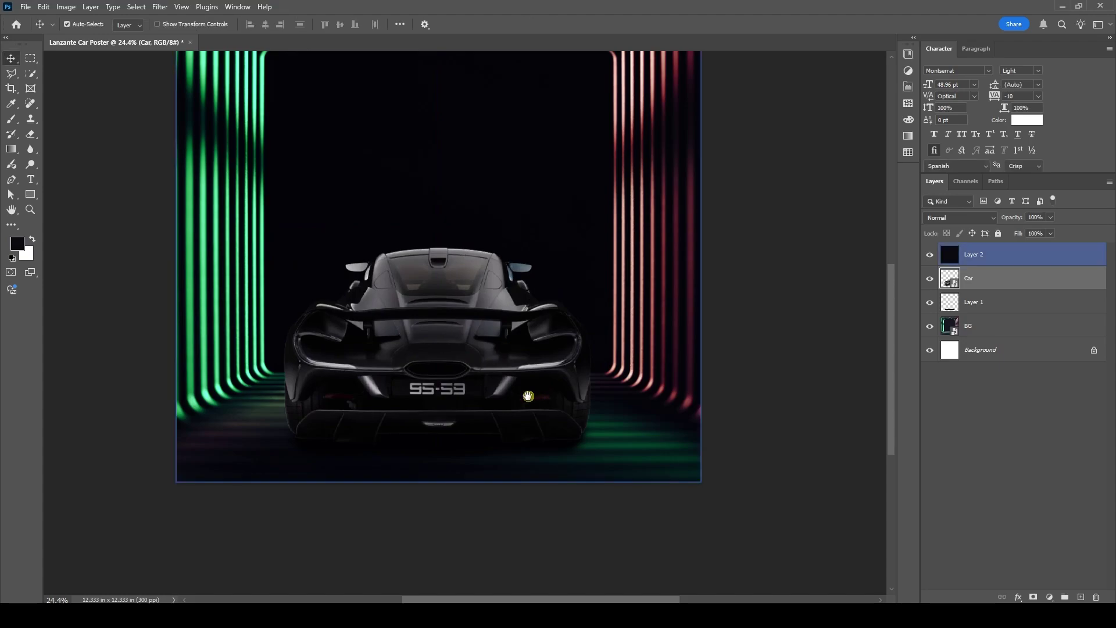
{"action": "left_click_drag", "start_coordinate": [528, 396], "coordinate": [524, 475]}
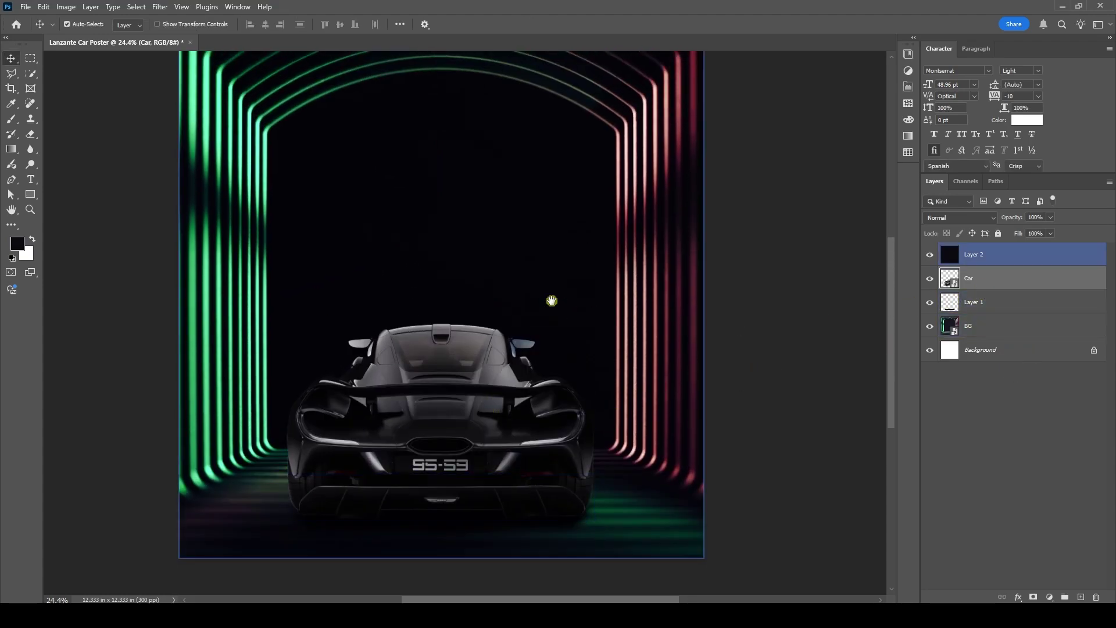
{"action": "left_click_drag", "start_coordinate": [552, 301], "coordinate": [561, 394]}
Duplicate the BG layer, move the copy directly above Car, and lock the black Layer 2.
{"action": "left_click", "coordinate": [947, 322]}
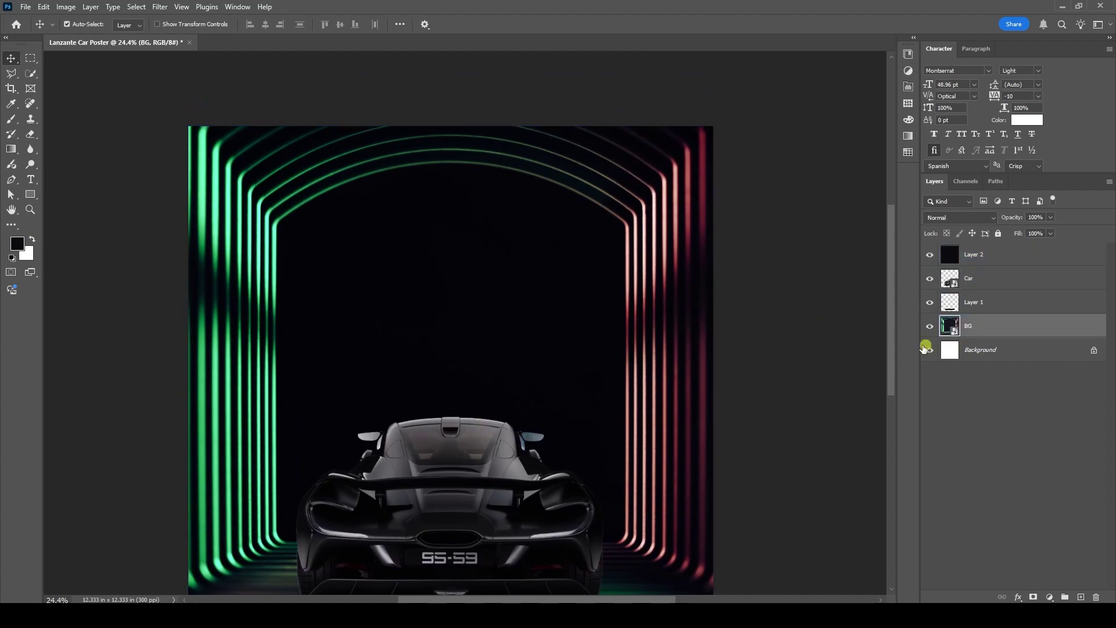
{"action": "key", "text": "ctrl+j"}
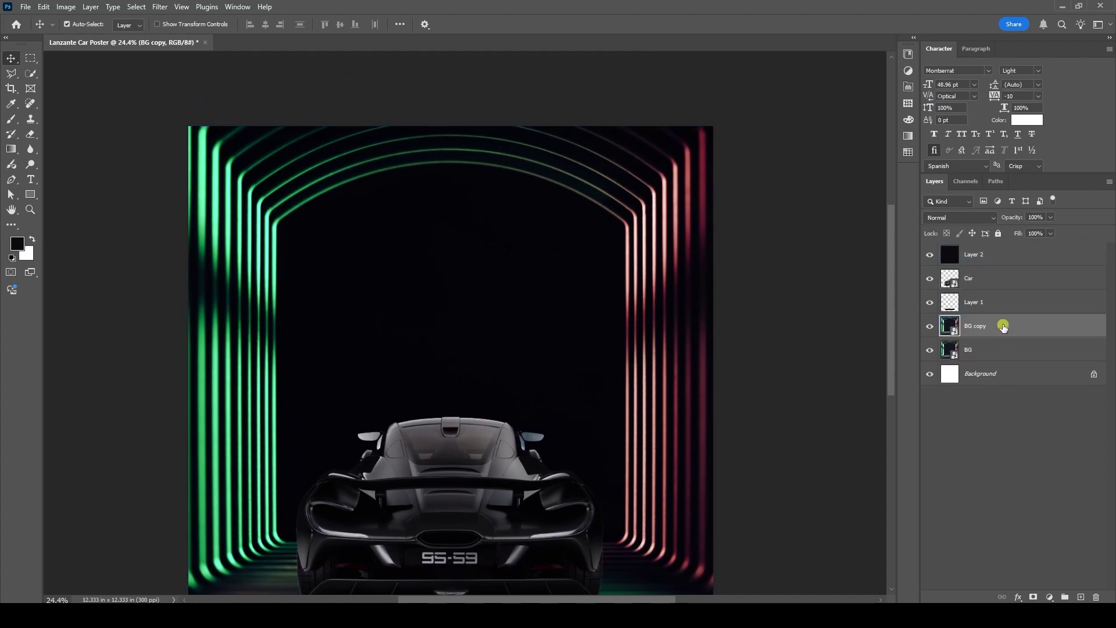
{"action": "left_click_drag", "start_coordinate": [1003, 327], "coordinate": [1001, 264]}
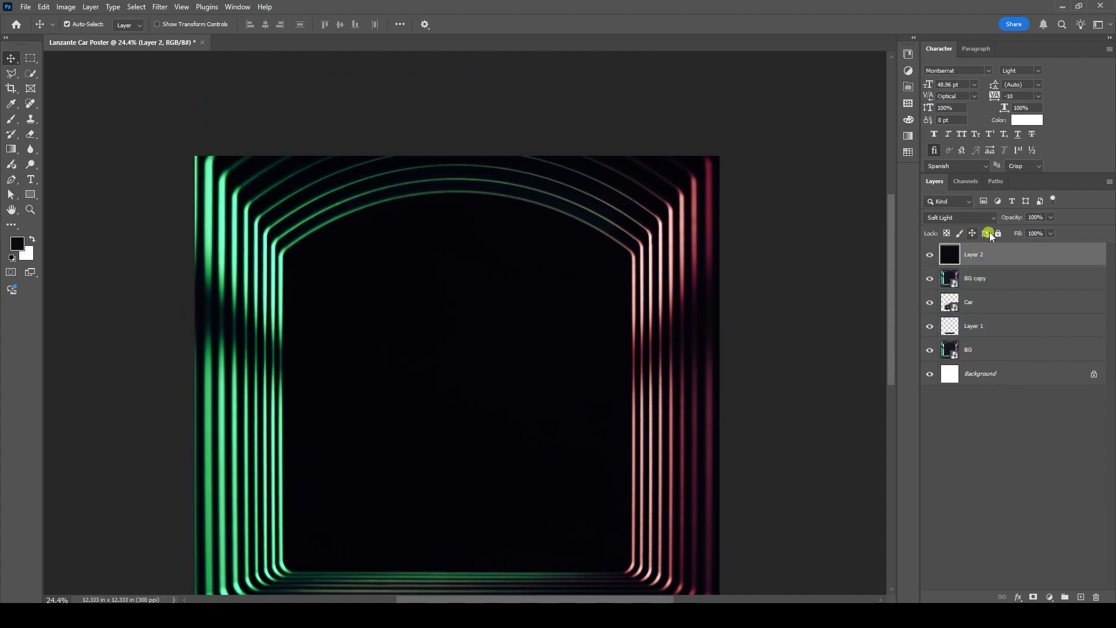
{"action": "left_click", "coordinate": [990, 232]}
Shift the BG copy downward and add a layer mask that keeps only the arch area in the poster's upper part.
{"action": "left_click_drag", "start_coordinate": [620, 256], "coordinate": [623, 381]}
{"action": "mouse_move", "coordinate": [574, 345]}
{"action": "left_mouse_down"}
{"action": "mouse_move", "coordinate": [585, 289]}
{"action": "mouse_move", "coordinate": [577, 310]}
{"action": "left_mouse_up"}
{"action": "scroll", "coordinate": [579, 312], "scroll_direction": "down", "scroll_amount": 1}
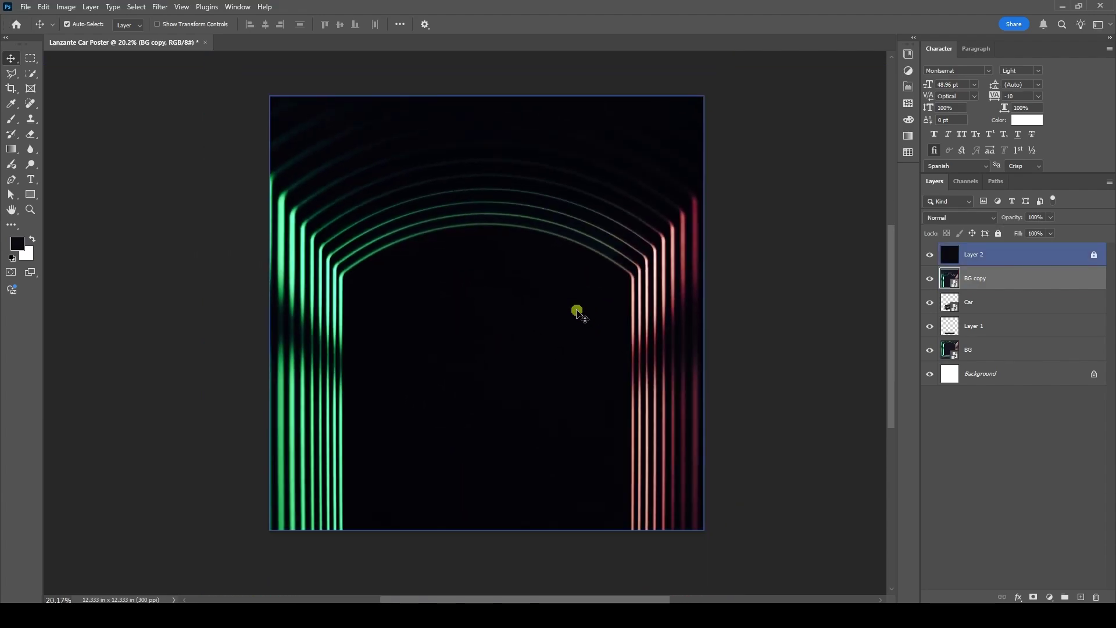
{"action": "key", "text": "m"}
{"action": "left_click_drag", "start_coordinate": [273, 97], "coordinate": [705, 261]}
{"action": "left_click", "coordinate": [1033, 597]}
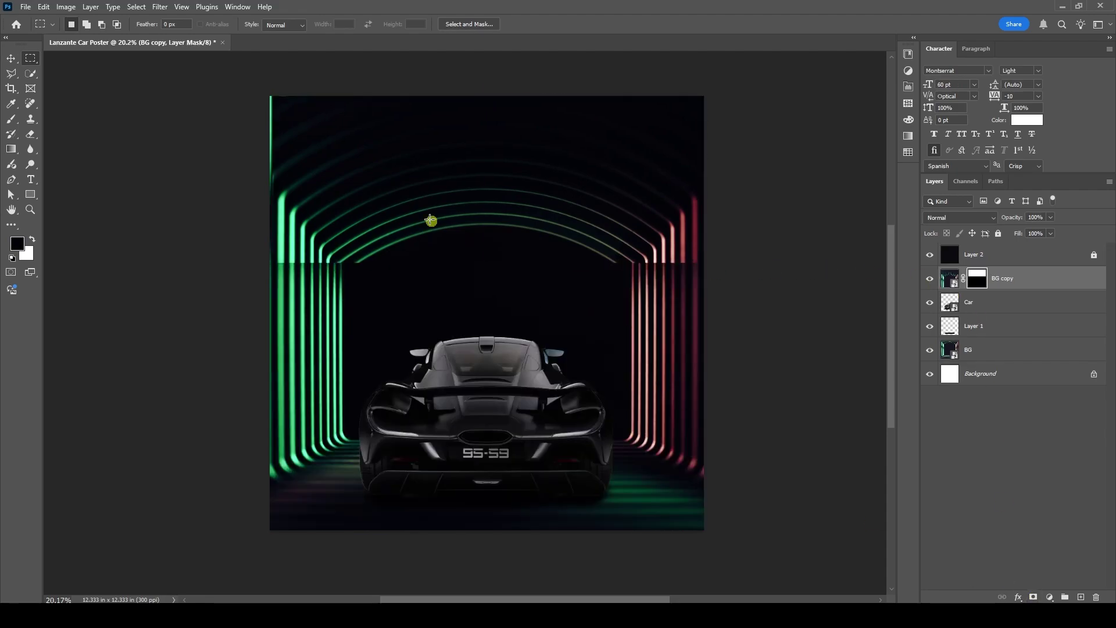
Move the masked BG copy down over the car and flip it vertically.
{"action": "key", "text": "v"}
{"action": "left_click_drag", "start_coordinate": [526, 142], "coordinate": [521, 324]}
{"action": "key", "text": "ctrl+t"}
{"action": "right_click", "coordinate": [515, 326]}
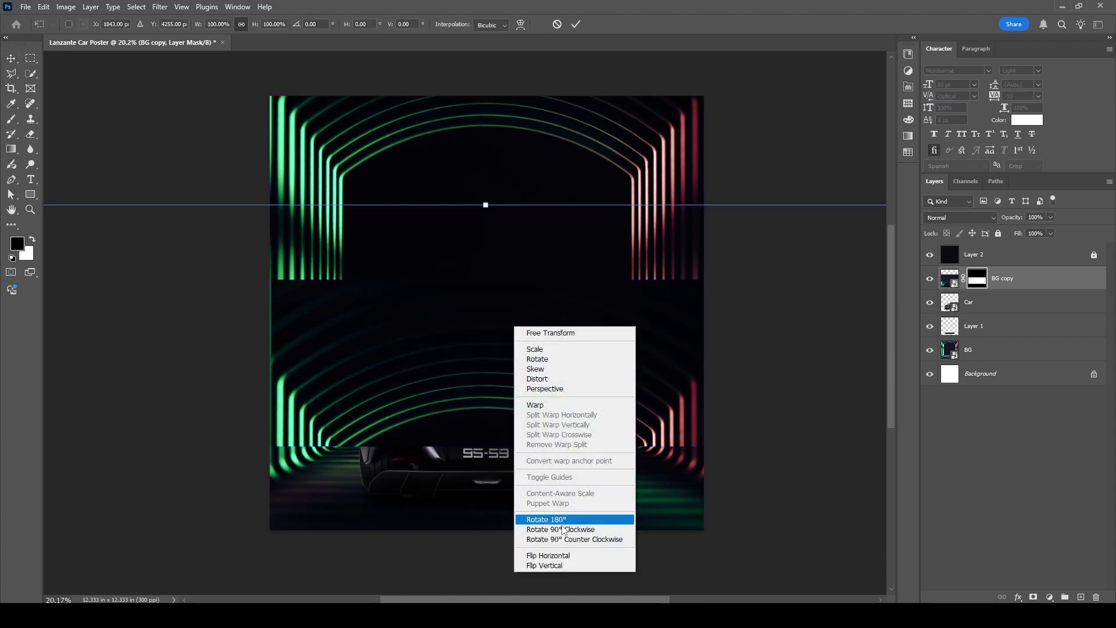
{"action": "left_click", "coordinate": [547, 565]}
Scale down the flipped BG copy proportionally and position it over the upper half of the car.
{"action": "left_click_drag", "start_coordinate": [551, 413], "coordinate": [525, 204]}
{"action": "scroll", "coordinate": [566, 326], "scroll_direction": "down", "scroll_amount": 3}
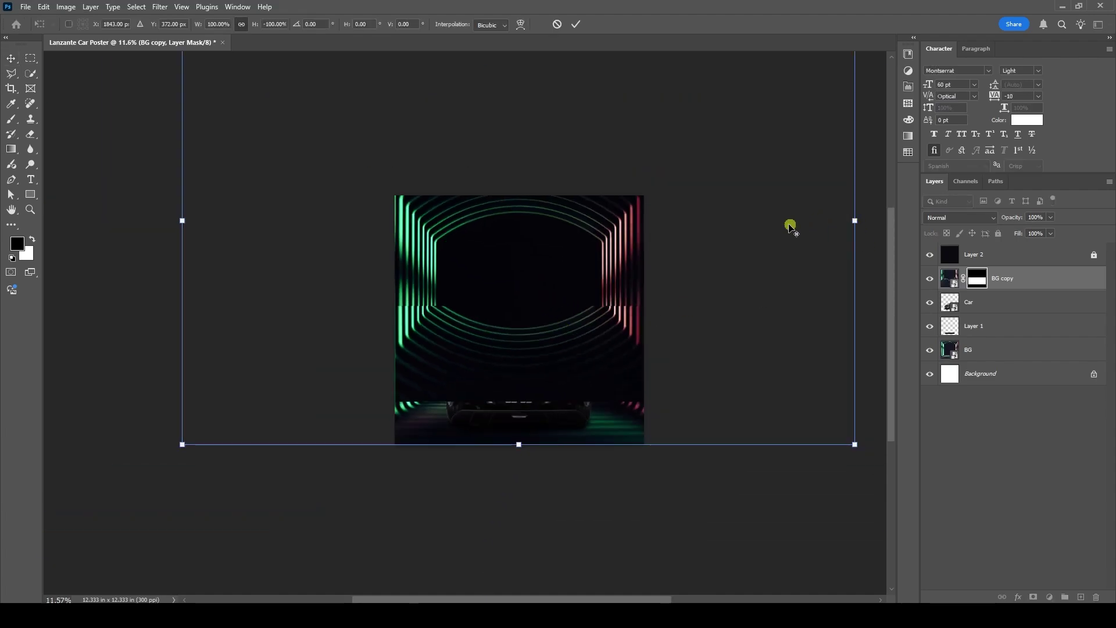
{"action": "left_click_drag", "start_coordinate": [855, 222], "coordinate": [776, 225]}
{"action": "left_click_drag", "start_coordinate": [524, 319], "coordinate": [524, 347]}
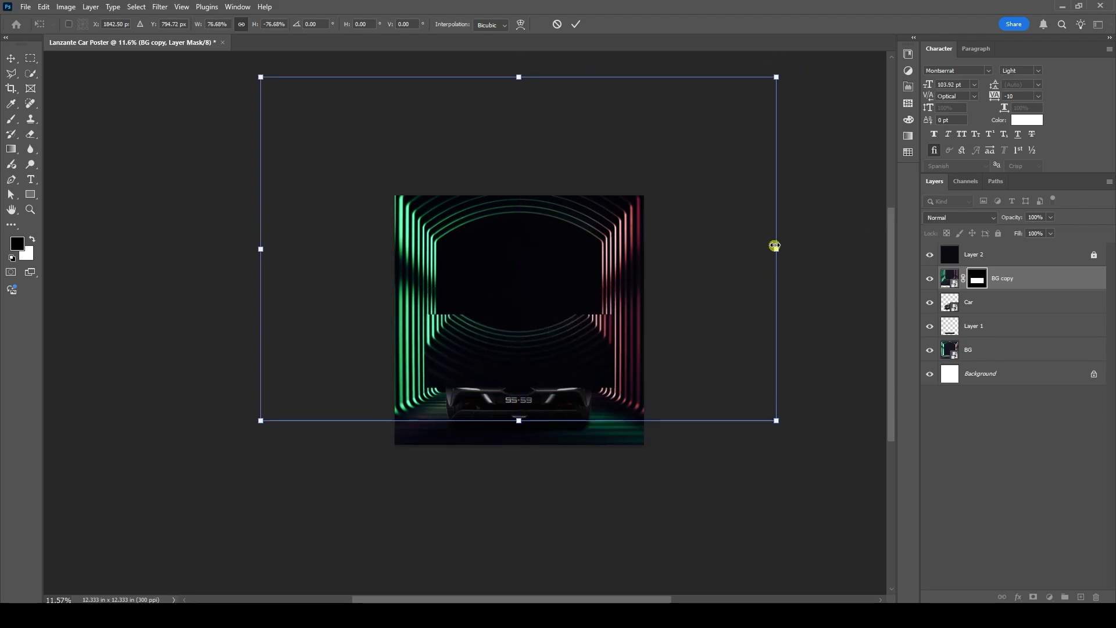
{"action": "left_click_drag", "start_coordinate": [775, 246], "coordinate": [733, 244]}
{"action": "left_click_drag", "start_coordinate": [585, 311], "coordinate": [549, 341]}
{"action": "key", "text": "Return"}
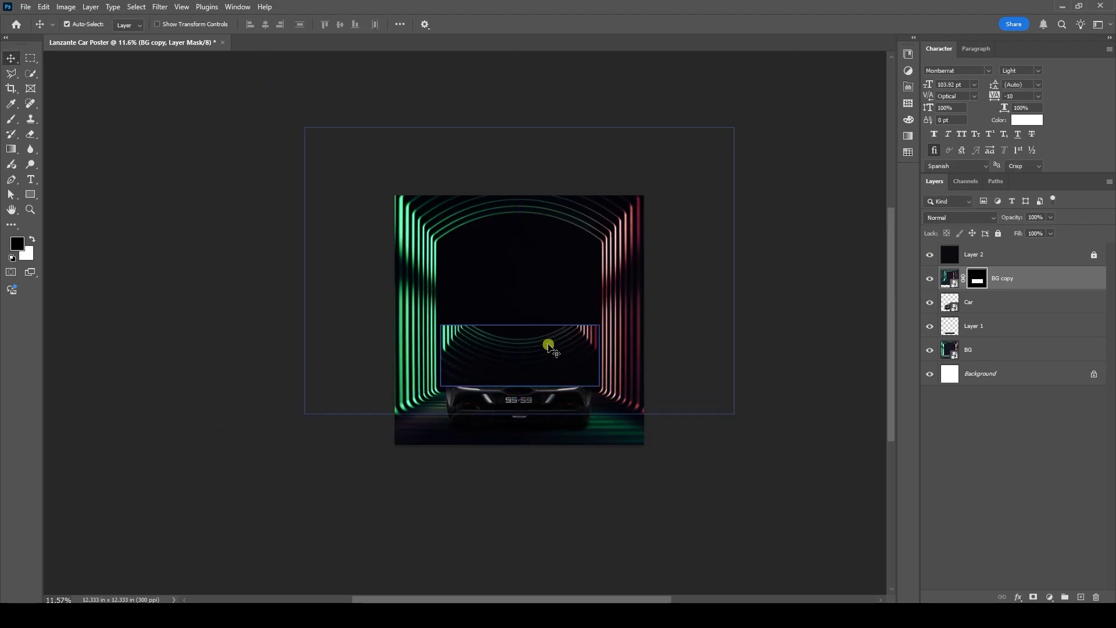
Clip the BG copy to the Car layer, moved slightly upward, and set its blend mode to Soft Light.
{"action": "scroll", "coordinate": [551, 348], "scroll_direction": "up", "scroll_amount": 4}
{"action": "right_click", "coordinate": [1005, 279]}
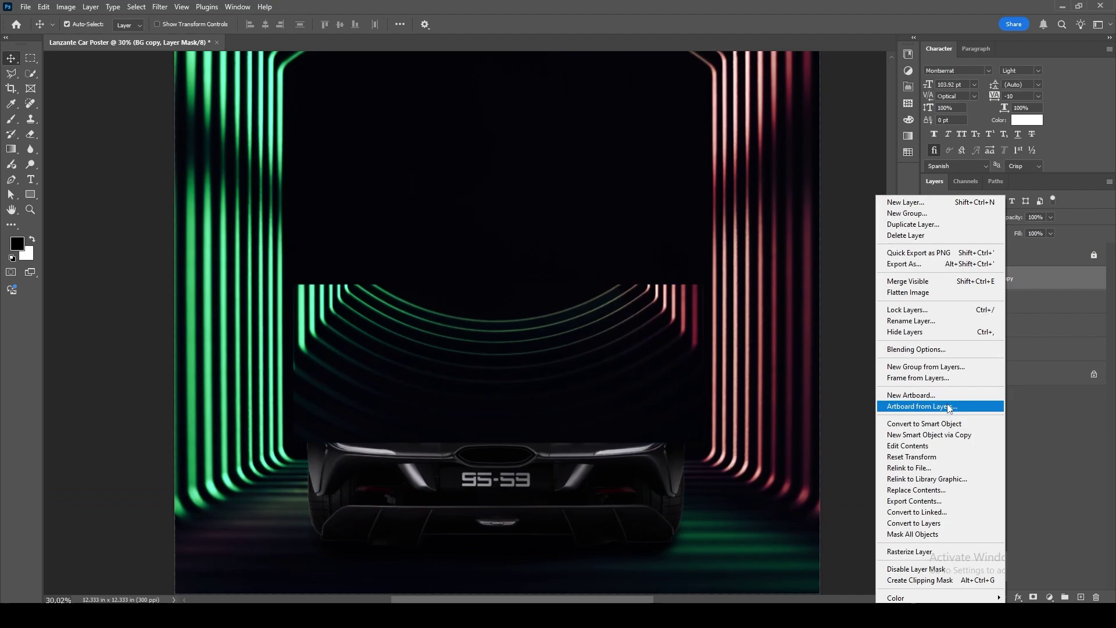
{"action": "left_click", "coordinate": [930, 580]}
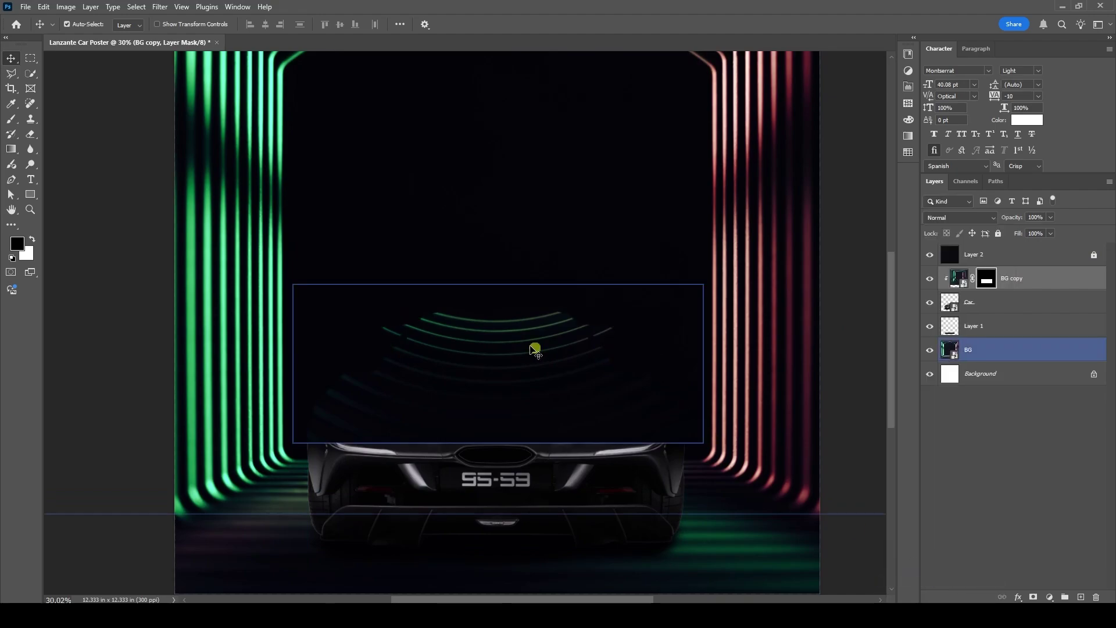
{"action": "left_click_drag", "start_coordinate": [535, 349], "coordinate": [535, 313]}
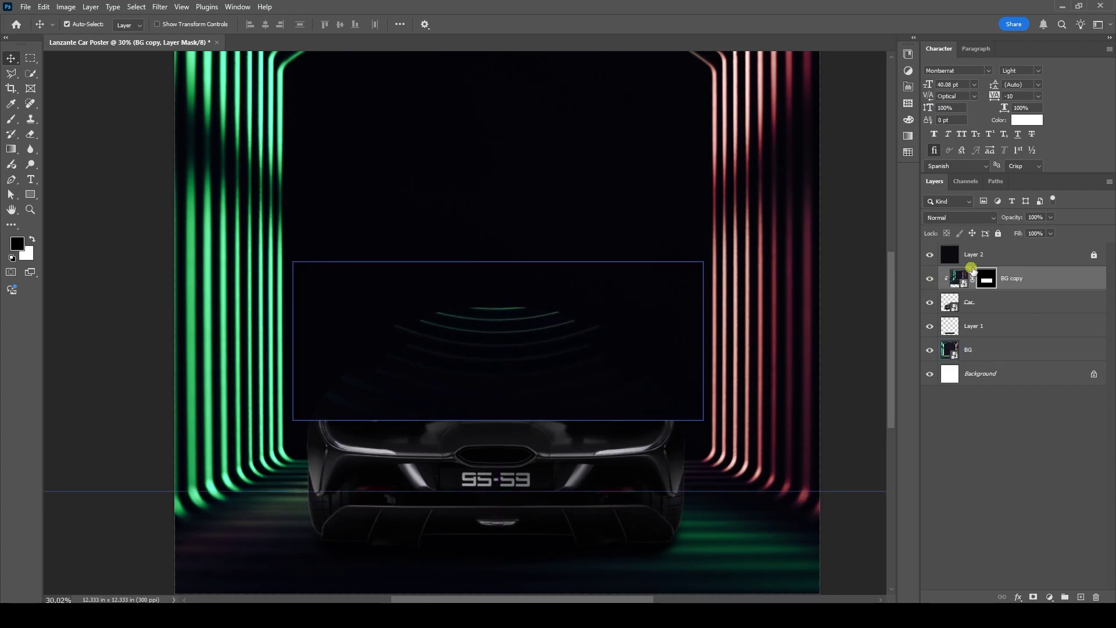
{"action": "left_click", "coordinate": [959, 218]}
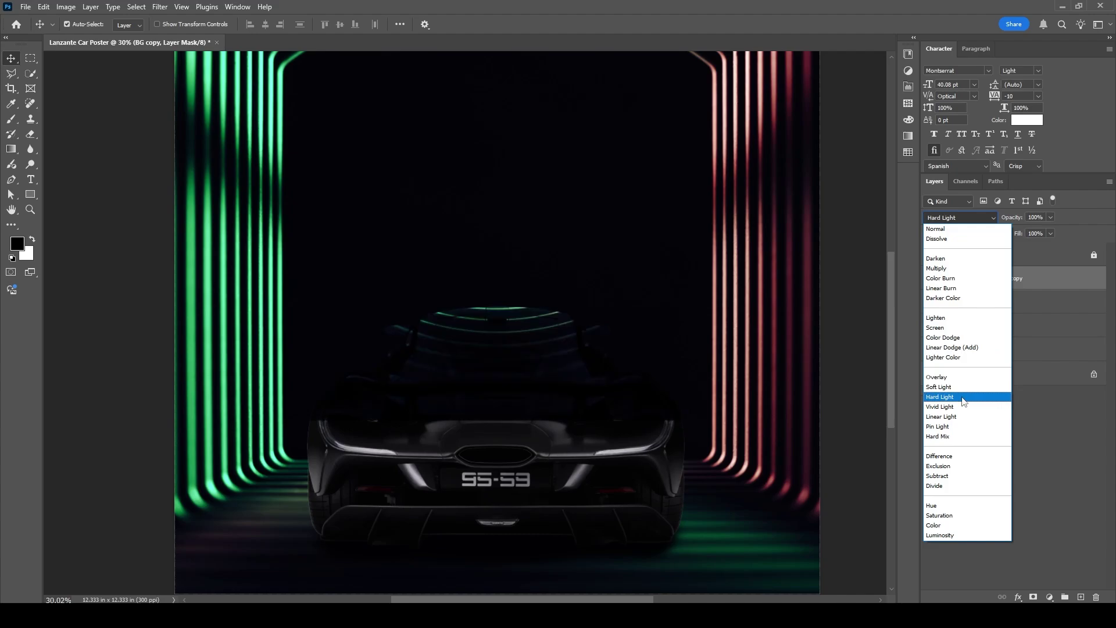
{"action": "left_click", "coordinate": [938, 387]}
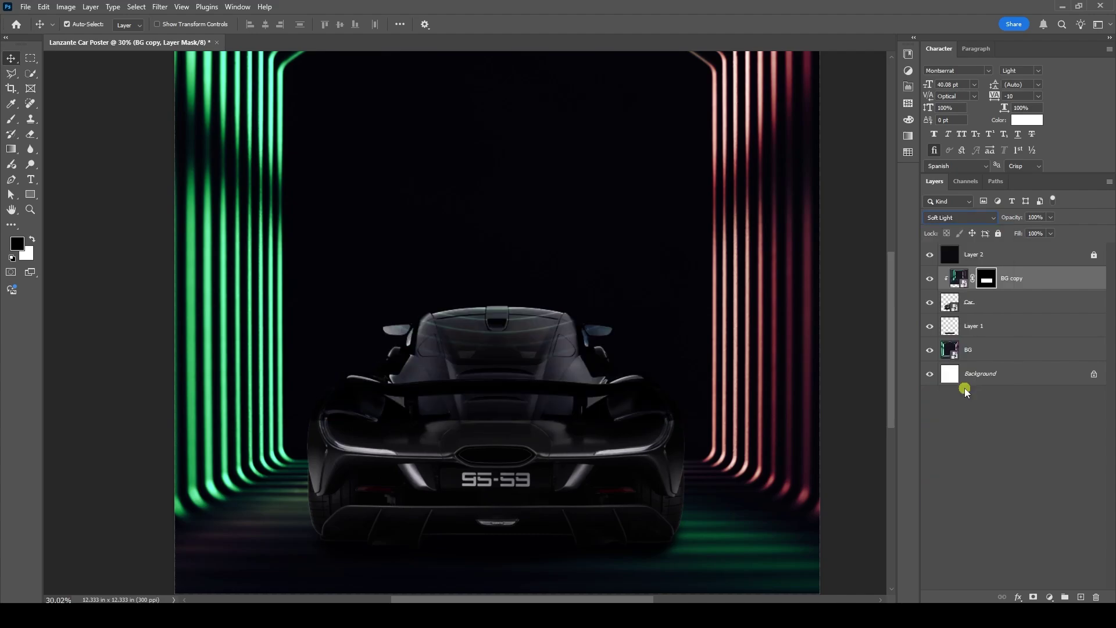
Add a Selective Color adjustment layer clipped to the Car layer, placed between it and BG copy.
{"action": "scroll", "coordinate": [541, 230], "scroll_direction": "down", "scroll_amount": 3}
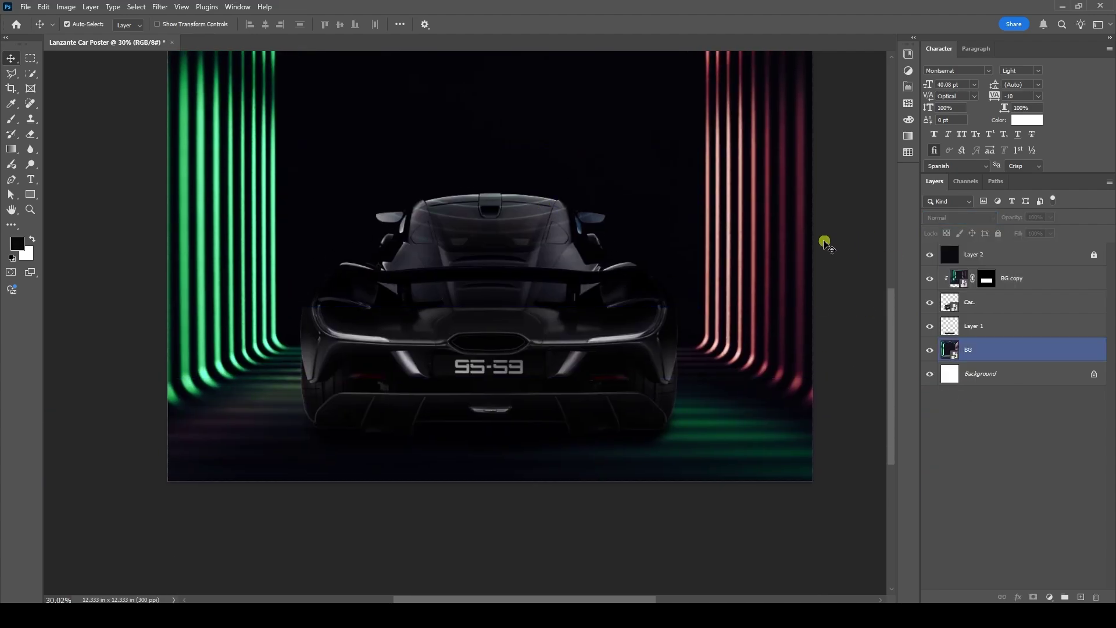
{"action": "left_click", "coordinate": [960, 278]}
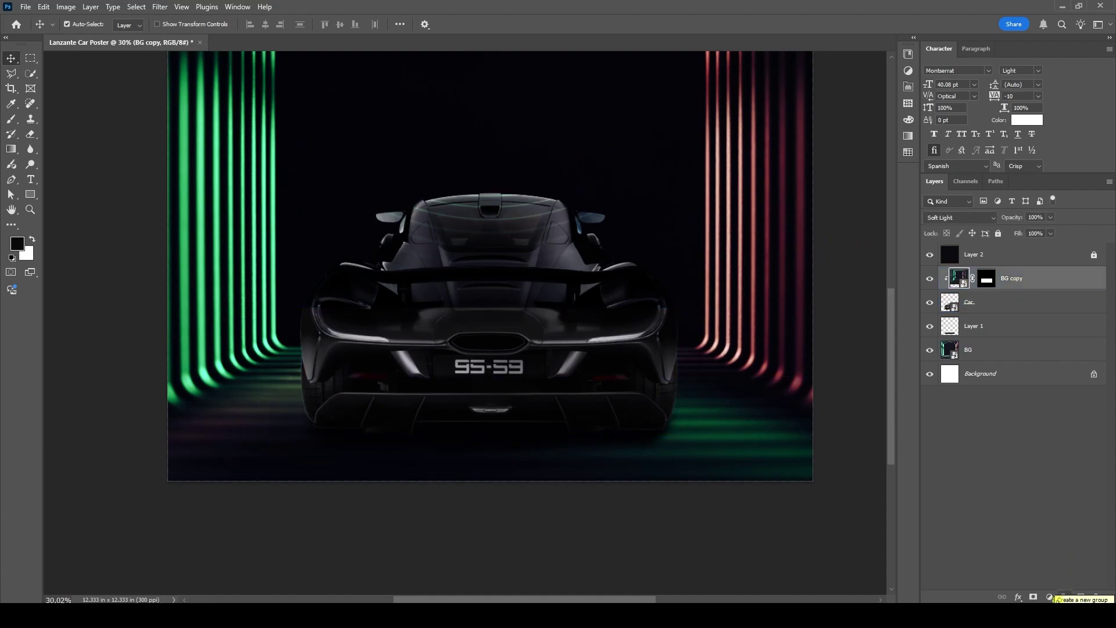
{"action": "left_click", "coordinate": [1050, 598]}
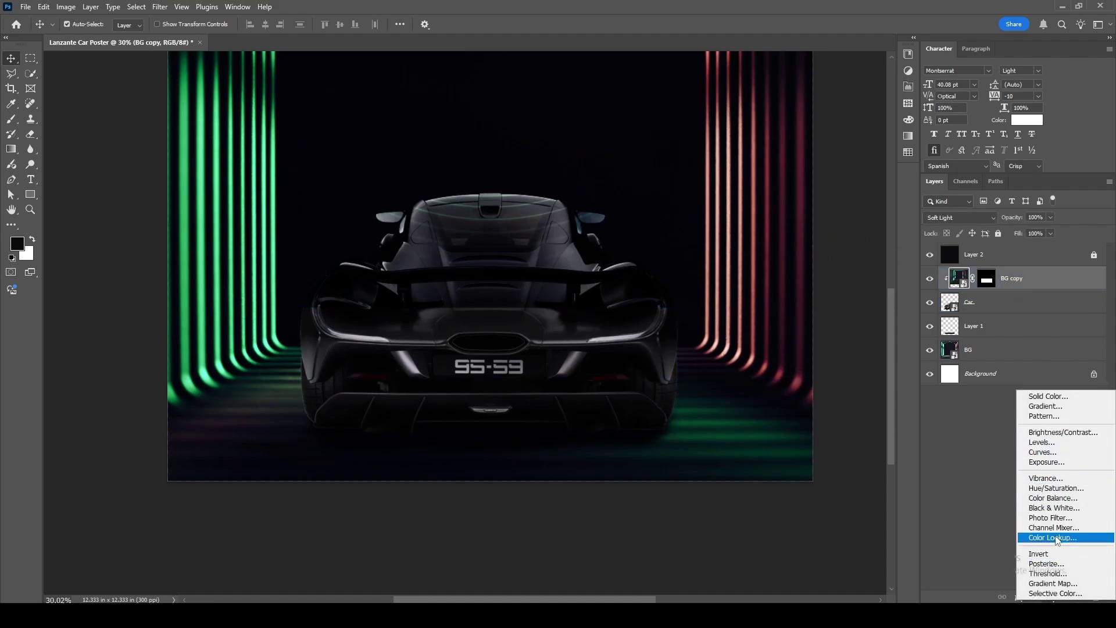
{"action": "left_click", "coordinate": [1054, 593]}
{"action": "left_click_drag", "start_coordinate": [1011, 280], "coordinate": [1007, 317]}
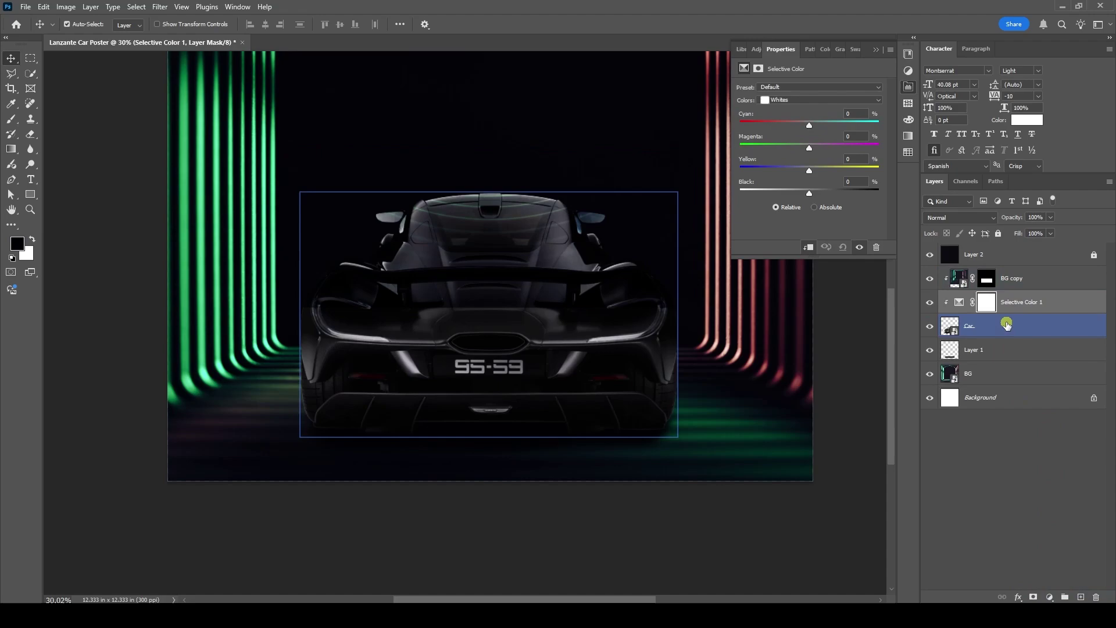
{"action": "left_click_drag", "start_coordinate": [566, 274], "coordinate": [544, 322]}
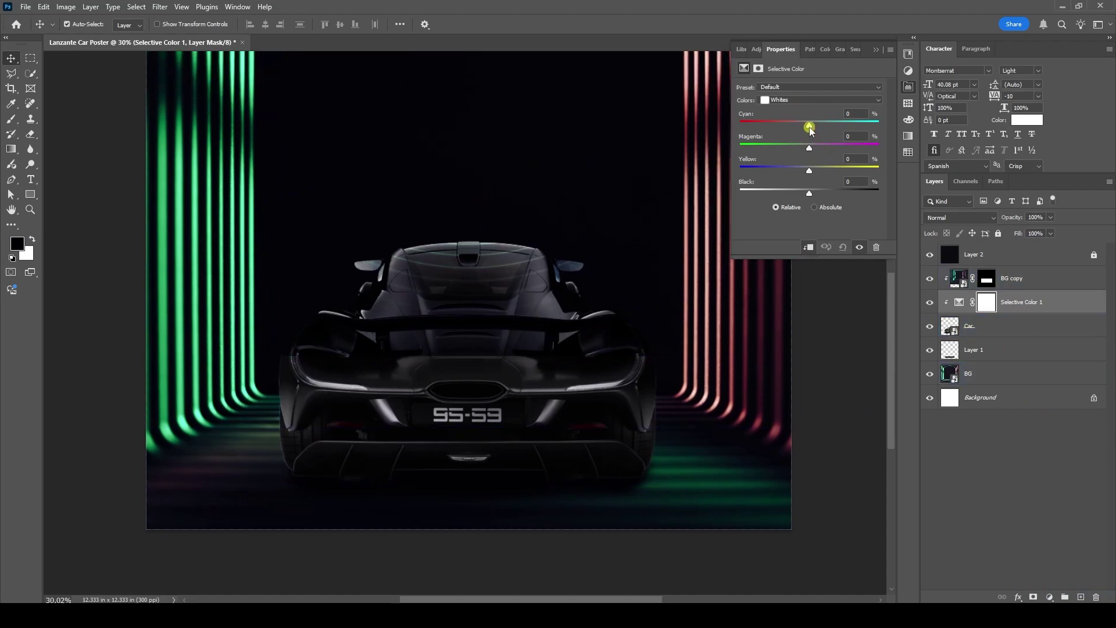
Tint the car green by setting Selective Color's Whites to Cyan +9, Magenta -77 and Black +33.
{"action": "left_click_drag", "start_coordinate": [810, 126], "coordinate": [757, 149]}
{"action": "left_click_drag", "start_coordinate": [809, 193], "coordinate": [833, 193]}
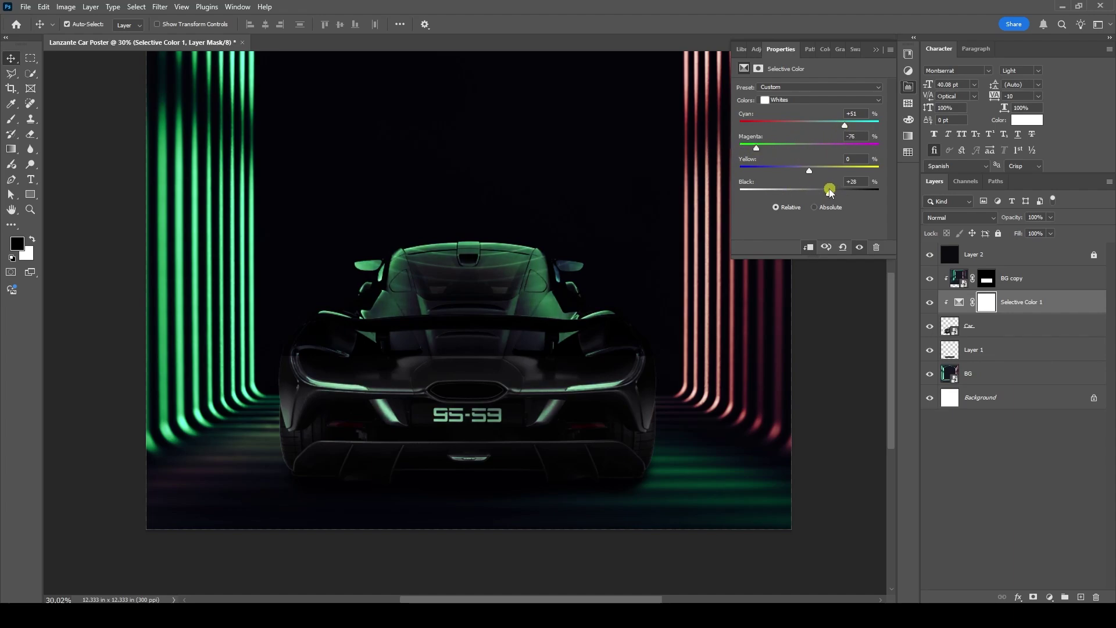
{"action": "left_click_drag", "start_coordinate": [844, 129], "coordinate": [818, 127]}
{"action": "left_click_drag", "start_coordinate": [756, 149], "coordinate": [766, 153]}
Erase the green tint from the right side of the car's cabin on the Selective Color 1 mask with a soft 500 px eraser.
{"action": "left_click", "coordinate": [987, 303]}
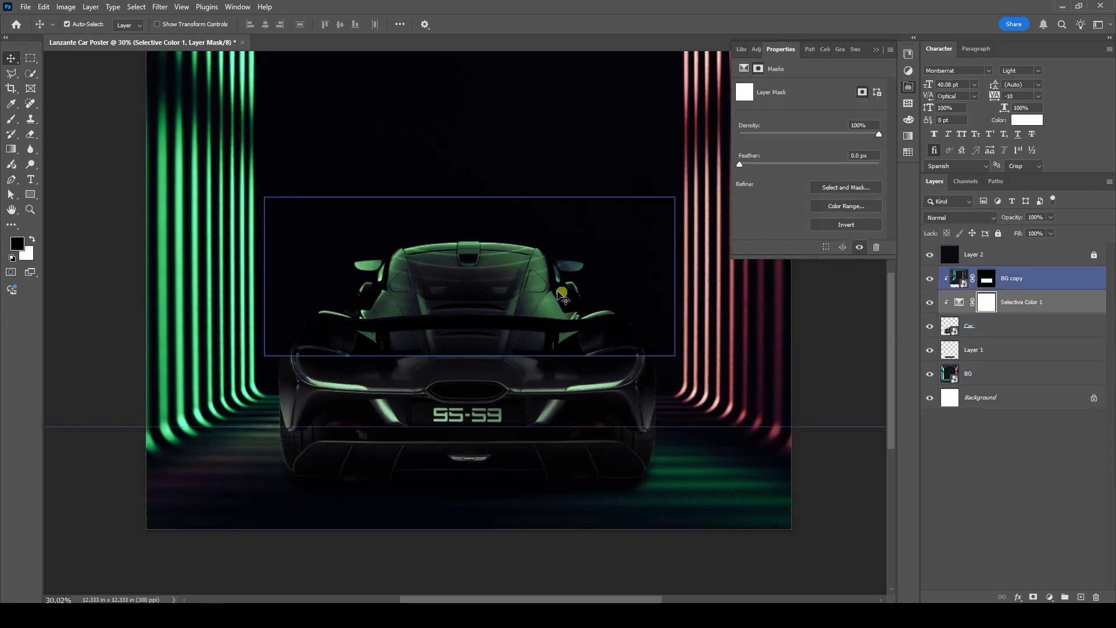
{"action": "key", "text": "e"}
{"action": "mouse_move", "coordinate": [551, 281]}
{"action": "left_mouse_down"}
{"action": "mouse_move", "coordinate": [489, 280]}
{"action": "mouse_move", "coordinate": [499, 293]}
{"action": "left_mouse_up"}
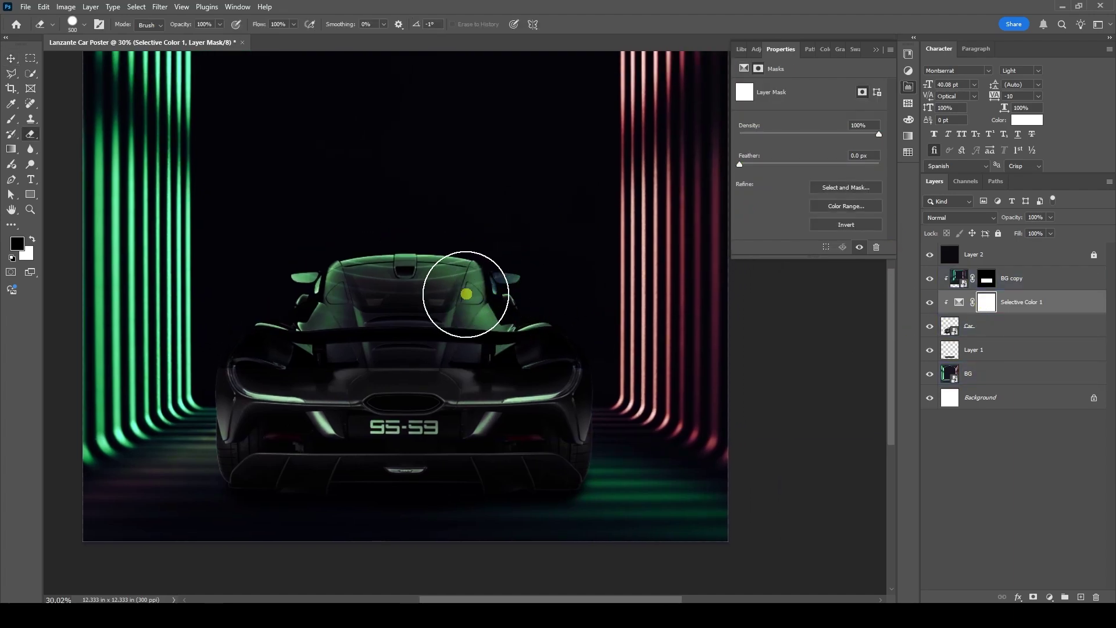
{"action": "key", "text": "w"}
{"action": "key", "text": "e"}
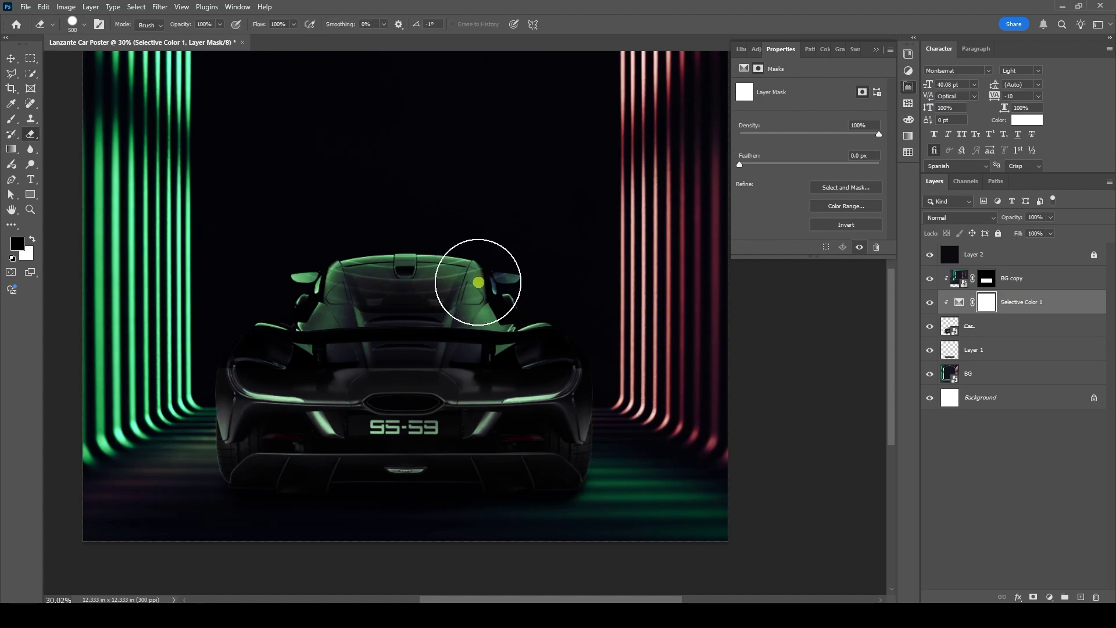
{"action": "left_click", "coordinate": [32, 239]}
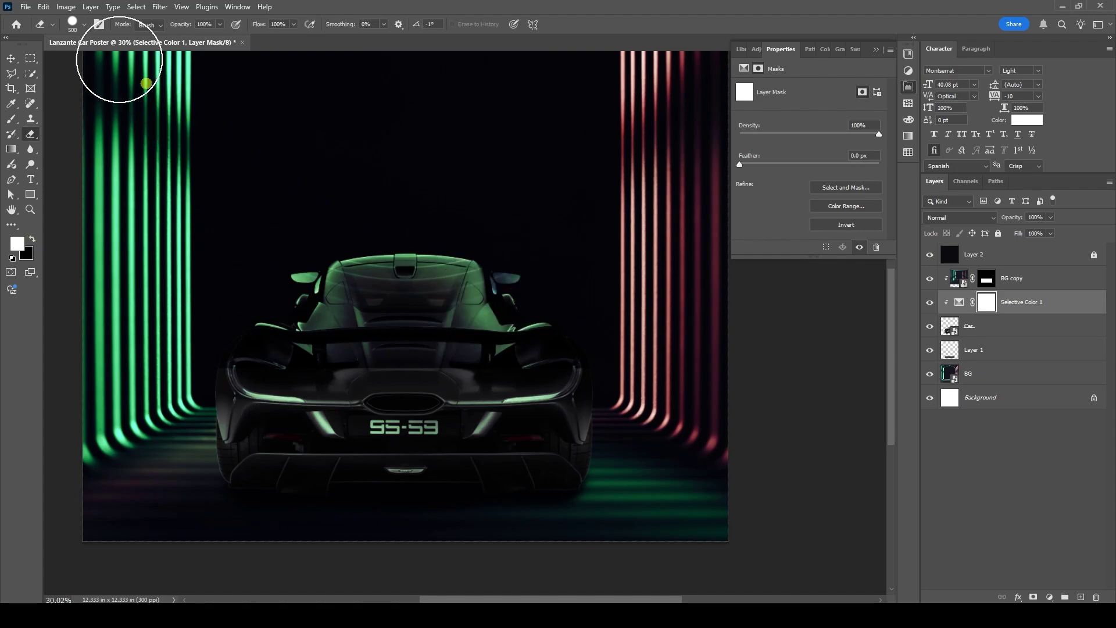
{"action": "left_click", "coordinate": [84, 24]}
{"action": "left_click_drag", "start_coordinate": [94, 87], "coordinate": [82, 89]}
{"action": "mouse_move", "coordinate": [477, 279]}
{"action": "left_mouse_down"}
{"action": "mouse_move", "coordinate": [494, 324]}
{"action": "mouse_move", "coordinate": [496, 275]}
{"action": "mouse_move", "coordinate": [535, 343]}
{"action": "mouse_move", "coordinate": [558, 405]}
{"action": "mouse_move", "coordinate": [532, 410]}
{"action": "mouse_move", "coordinate": [559, 473]}
{"action": "mouse_move", "coordinate": [591, 382]}
{"action": "mouse_move", "coordinate": [491, 256]}
{"action": "mouse_move", "coordinate": [557, 323]}
{"action": "left_mouse_up"}
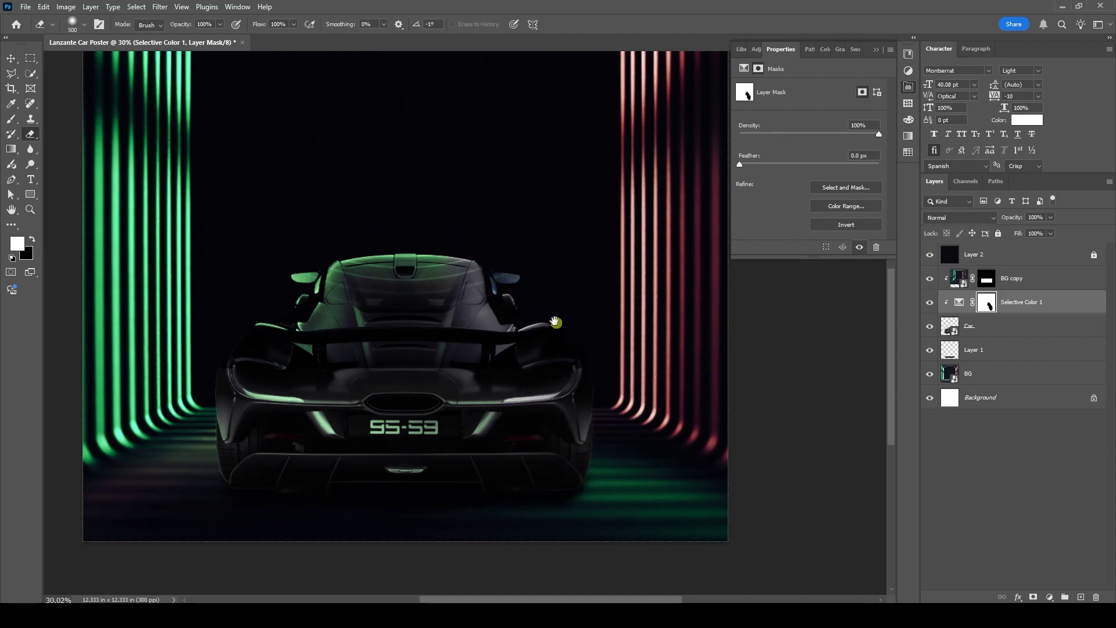
Set the eraser to 62% opacity and 86% flow and soften the green tint further down the car's right side.
{"action": "scroll", "coordinate": [557, 323], "scroll_direction": "left", "scroll_amount": 2}
{"action": "left_click", "coordinate": [220, 25]}
{"action": "left_click_drag", "start_coordinate": [219, 38], "coordinate": [200, 38]}
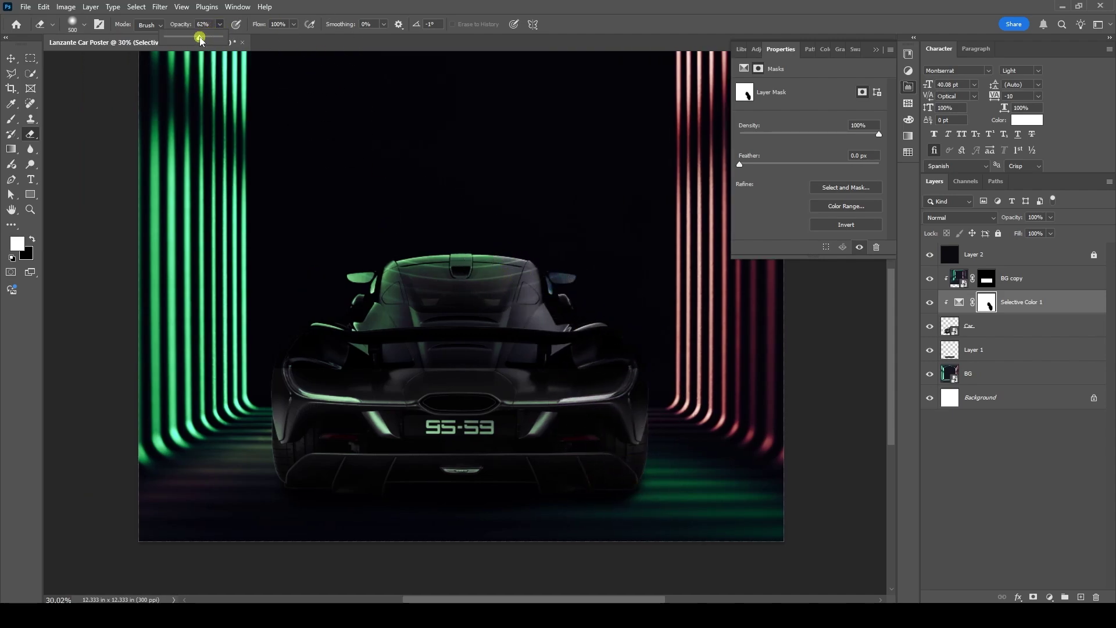
{"action": "left_click", "coordinate": [294, 24]}
{"action": "left_click_drag", "start_coordinate": [287, 41], "coordinate": [287, 41]}
{"action": "mouse_move", "coordinate": [564, 288]}
{"action": "left_mouse_down"}
{"action": "mouse_move", "coordinate": [508, 264]}
{"action": "mouse_move", "coordinate": [518, 303]}
{"action": "mouse_move", "coordinate": [561, 306]}
{"action": "mouse_move", "coordinate": [560, 329]}
{"action": "mouse_move", "coordinate": [505, 274]}
{"action": "mouse_move", "coordinate": [610, 310]}
{"action": "mouse_move", "coordinate": [548, 315]}
{"action": "mouse_move", "coordinate": [586, 283]}
{"action": "left_mouse_up"}
{"action": "left_click", "coordinate": [876, 49]}
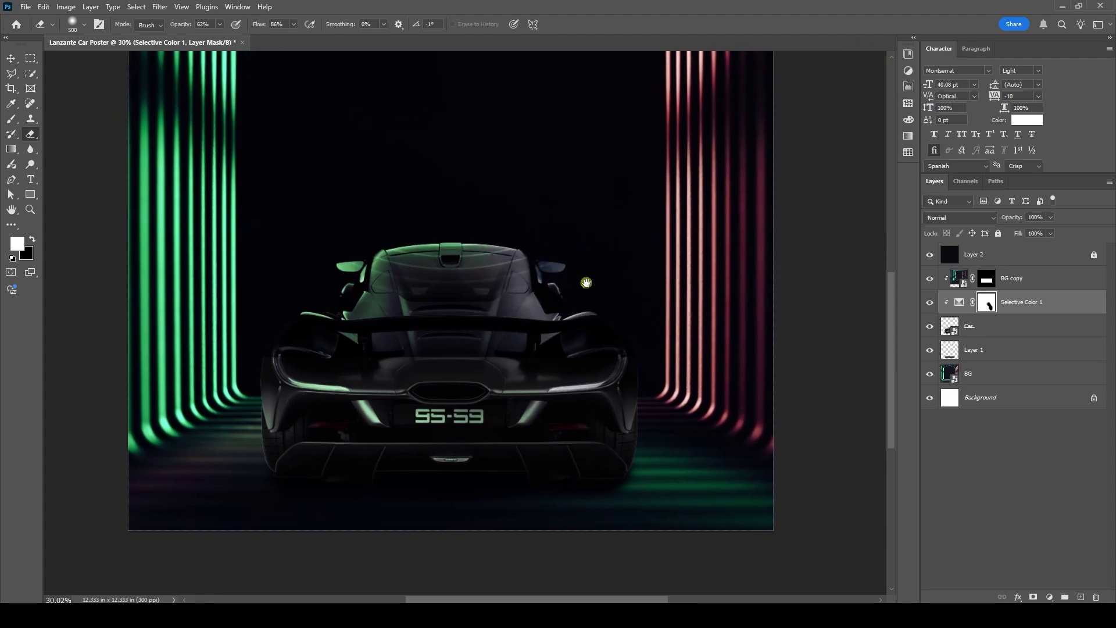
{"action": "key", "text": "b"}
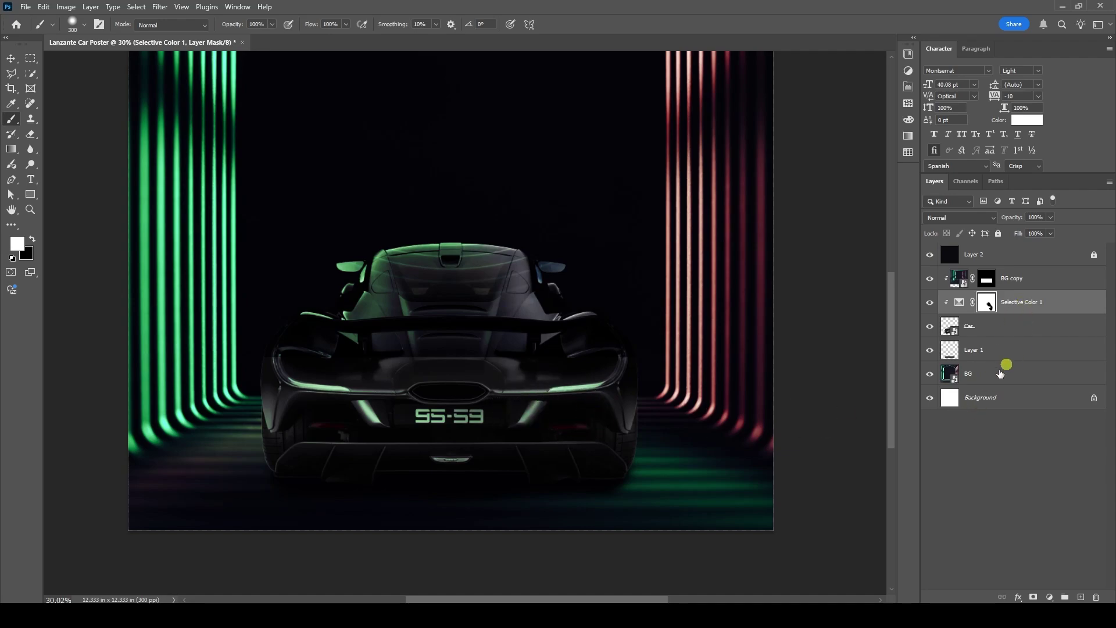
Duplicate Selective Color 1, hide the original, and set the copy's Whites to Cyan -100, Magenta +21 and Black +50.
{"action": "key", "text": "ctrl+j"}
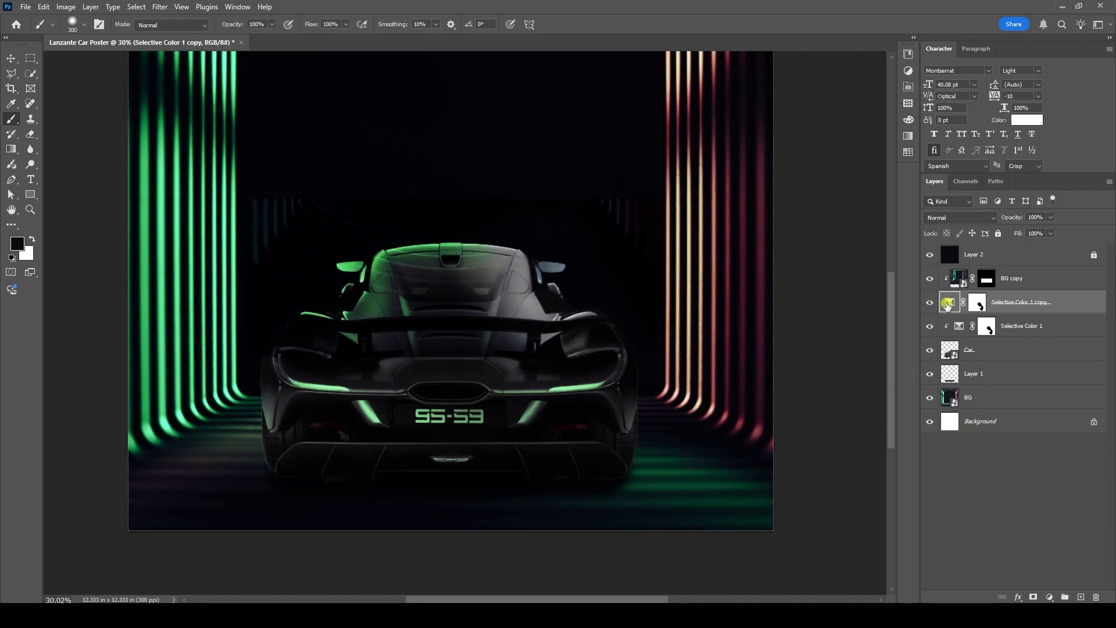
{"action": "double_click", "coordinate": [950, 302]}
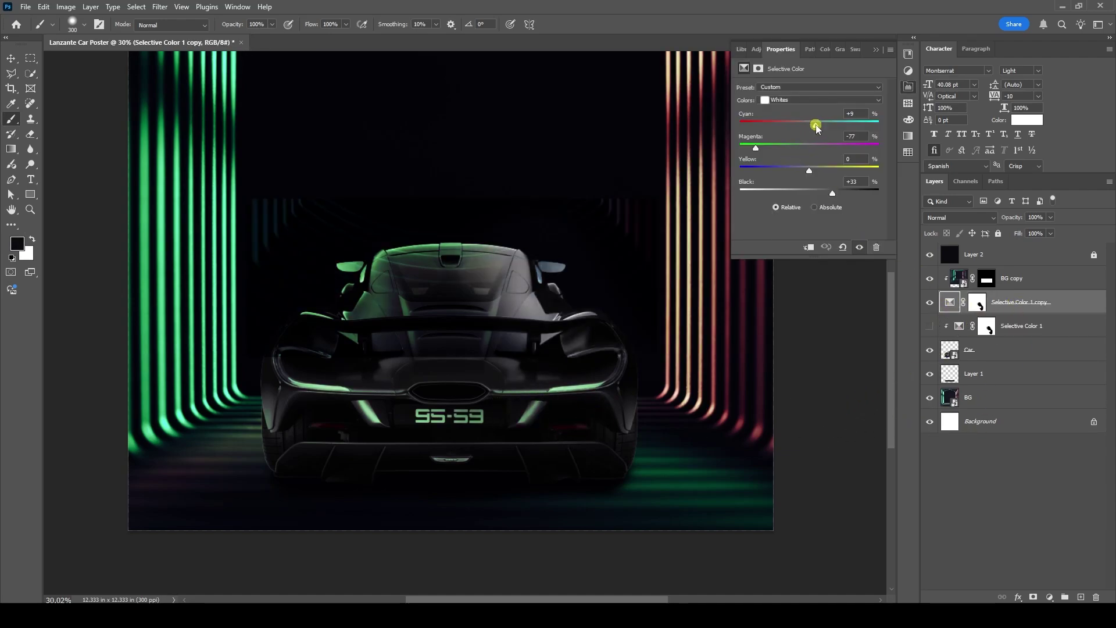
{"action": "left_click_drag", "start_coordinate": [815, 125], "coordinate": [727, 128]}
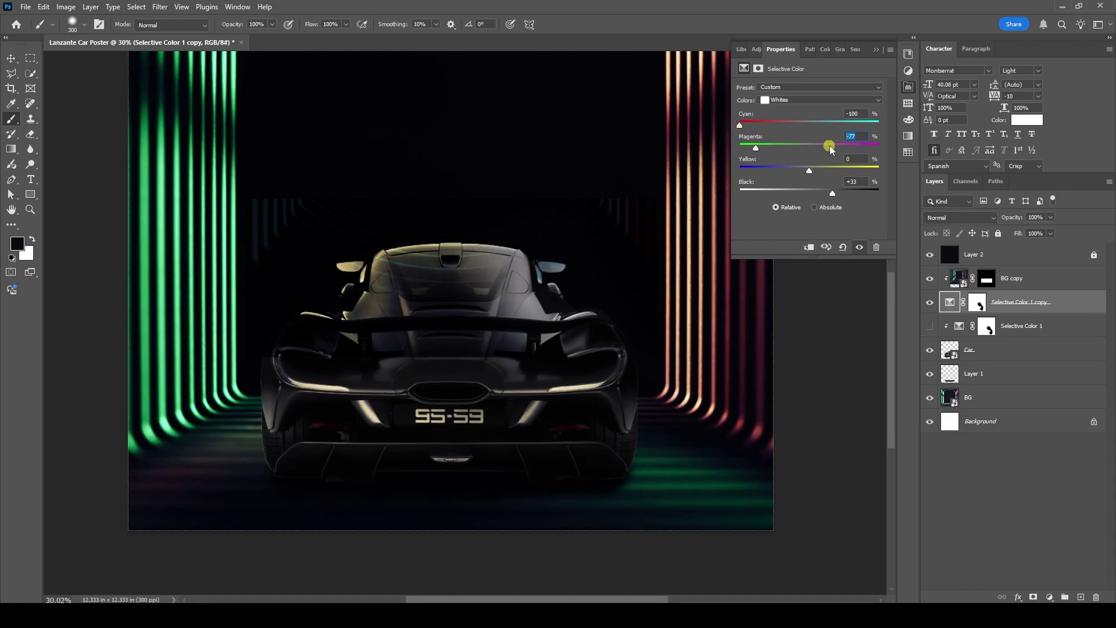
{"action": "type", "text": "0"}
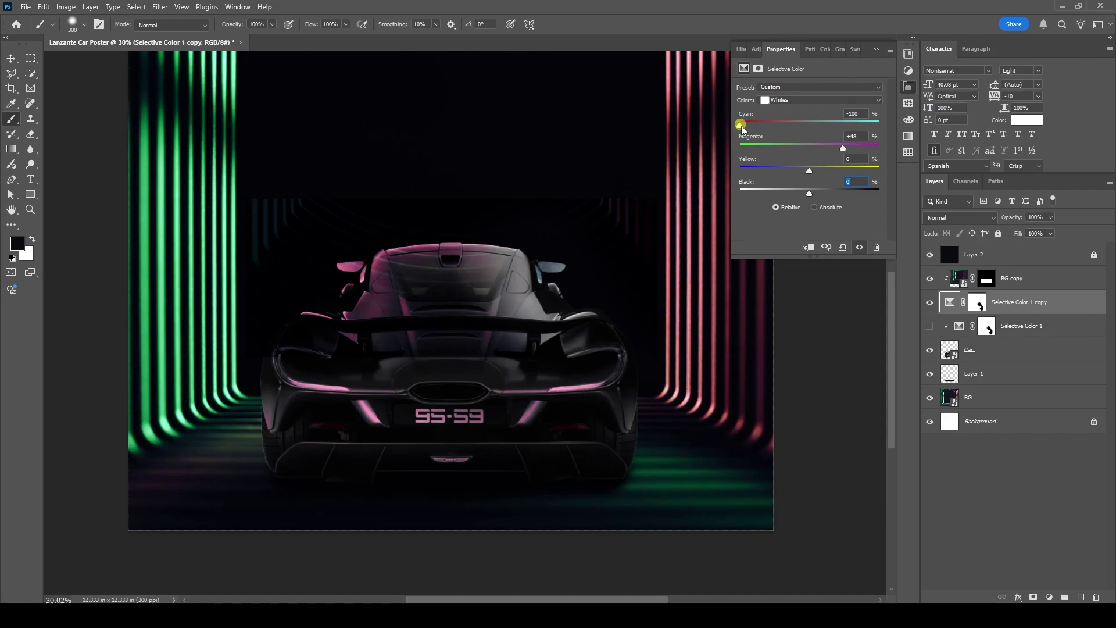
{"action": "left_click_drag", "start_coordinate": [811, 196], "coordinate": [847, 196]}
{"action": "left_click_drag", "start_coordinate": [842, 149], "coordinate": [825, 150]}
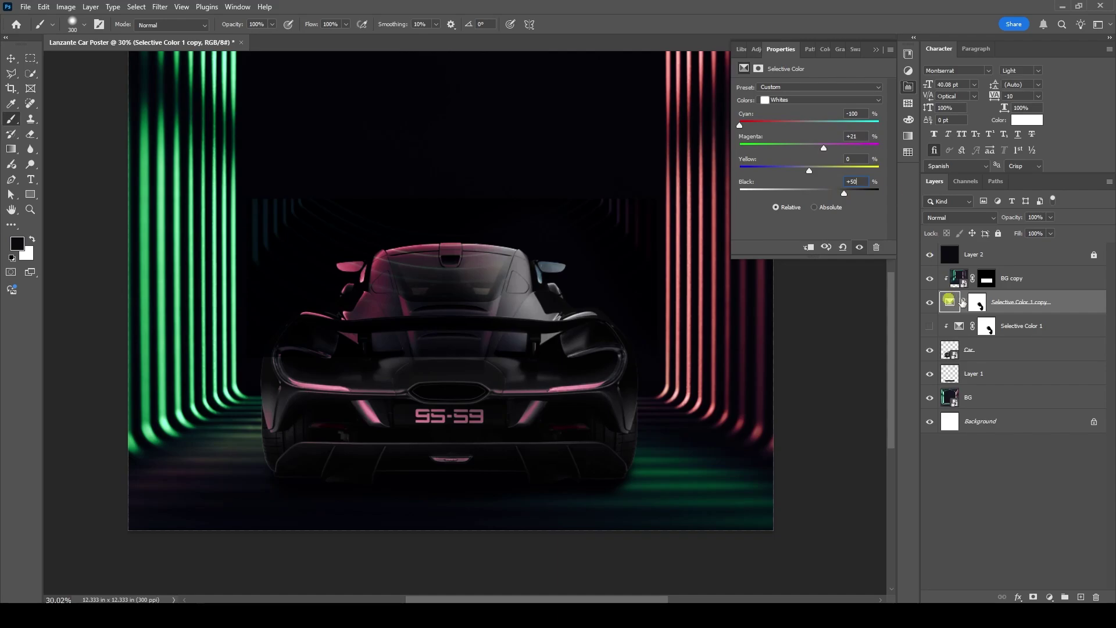
Clip the Selective Color copy to the car and erase its pink tint from the car's left side and centre on the mask.
{"action": "right_click", "coordinate": [963, 302]}
{"action": "left_click", "coordinate": [1022, 551]}
{"action": "left_click", "coordinate": [988, 303]}
{"action": "key", "text": "x"}
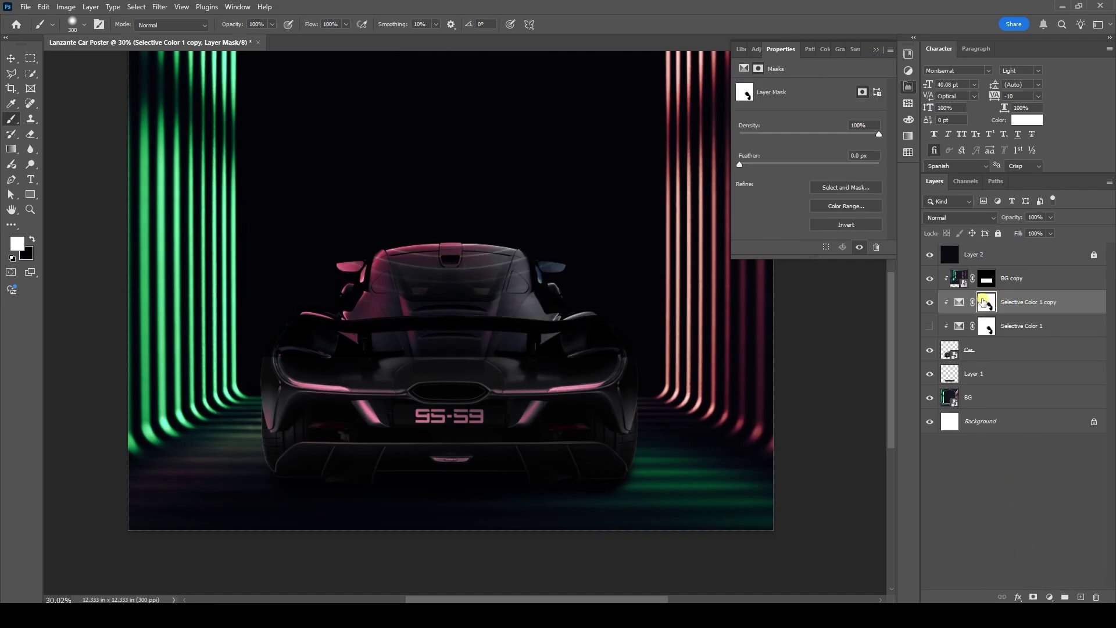
{"action": "key", "text": "e"}
{"action": "mouse_move", "coordinate": [355, 279]}
{"action": "left_mouse_down"}
{"action": "mouse_move", "coordinate": [404, 424]}
{"action": "mouse_move", "coordinate": [466, 440]}
{"action": "mouse_move", "coordinate": [275, 441]}
{"action": "mouse_move", "coordinate": [359, 248]}
{"action": "mouse_move", "coordinate": [411, 249]}
{"action": "mouse_move", "coordinate": [399, 327]}
{"action": "mouse_move", "coordinate": [409, 425]}
{"action": "mouse_move", "coordinate": [443, 458]}
{"action": "mouse_move", "coordinate": [348, 259]}
{"action": "mouse_move", "coordinate": [639, 384]}
{"action": "mouse_move", "coordinate": [592, 407]}
{"action": "mouse_move", "coordinate": [501, 408]}
{"action": "mouse_move", "coordinate": [341, 283]}
{"action": "mouse_move", "coordinate": [347, 308]}
{"action": "mouse_move", "coordinate": [281, 353]}
{"action": "mouse_move", "coordinate": [291, 443]}
{"action": "mouse_move", "coordinate": [413, 468]}
{"action": "mouse_move", "coordinate": [343, 418]}
{"action": "mouse_move", "coordinate": [333, 306]}
{"action": "mouse_move", "coordinate": [393, 257]}
{"action": "mouse_move", "coordinate": [449, 314]}
{"action": "left_mouse_up"}
Show Selective Color 1 again and brush the pink tint back onto the car's right side on the copy's mask.
{"action": "key", "text": "b"}
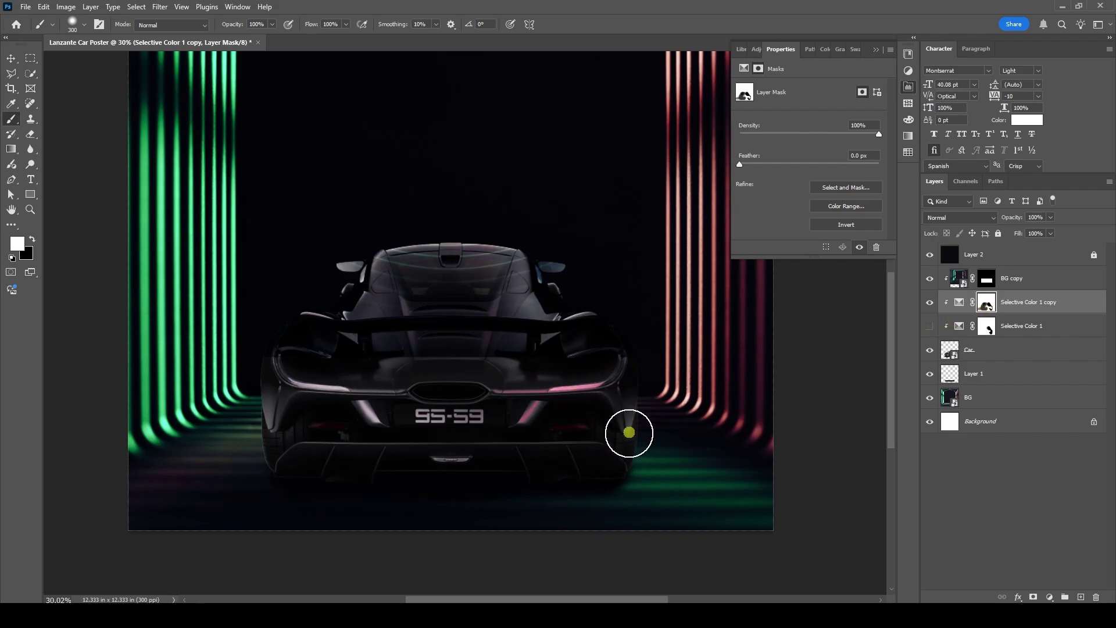
{"action": "mouse_move", "coordinate": [629, 433]}
{"action": "left_mouse_down"}
{"action": "mouse_move", "coordinate": [568, 311]}
{"action": "mouse_move", "coordinate": [566, 280]}
{"action": "mouse_move", "coordinate": [550, 298]}
{"action": "mouse_move", "coordinate": [616, 388]}
{"action": "mouse_move", "coordinate": [576, 437]}
{"action": "left_mouse_up"}
{"action": "scroll", "coordinate": [573, 430], "scroll_direction": "down", "scroll_amount": 2}
{"action": "left_click", "coordinate": [929, 326]}
{"action": "left_click_drag", "start_coordinate": [526, 375], "coordinate": [533, 339]}
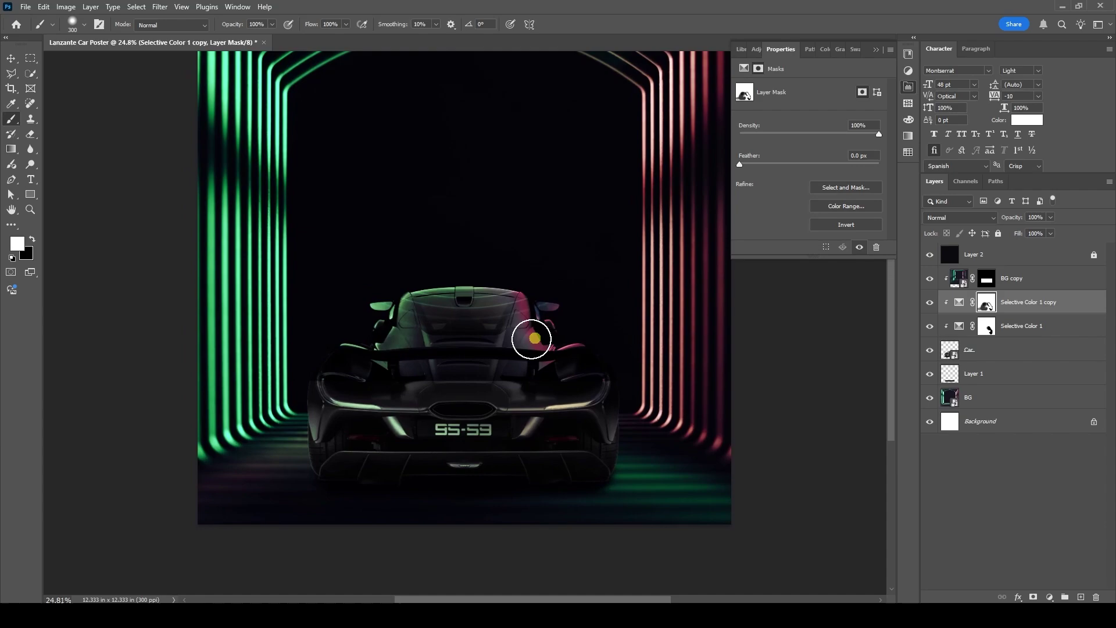
Erase the colour tint and reflections from the side mirrors on the Selective Color 1 and BG copy masks with a 150 px eraser.
{"action": "left_click", "coordinate": [987, 327]}
{"action": "key", "text": "e"}
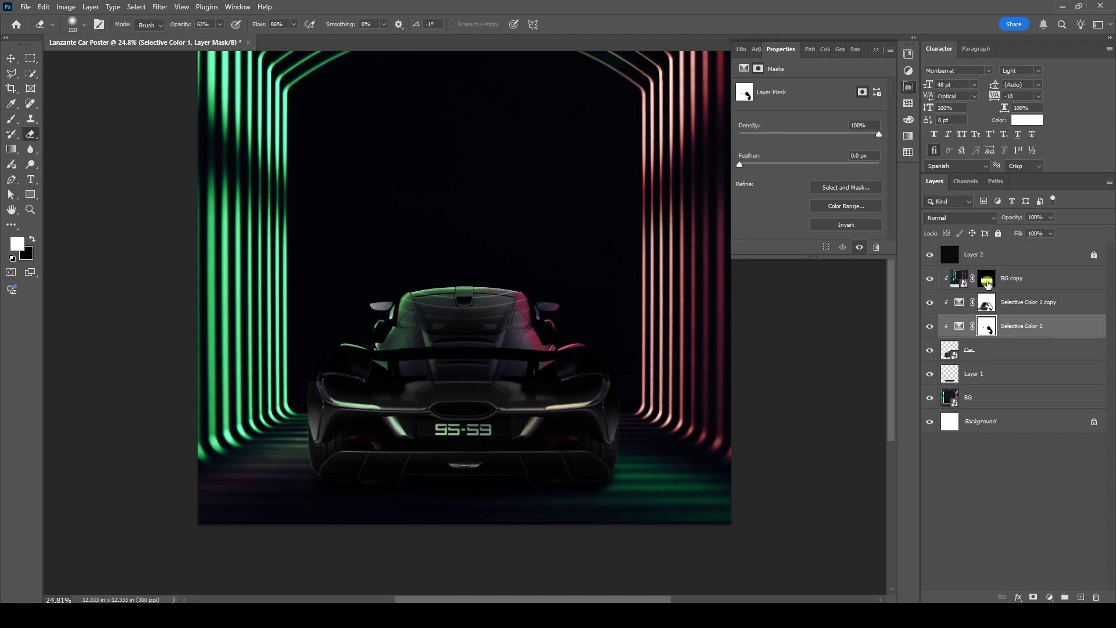
{"action": "left_click", "coordinate": [987, 280]}
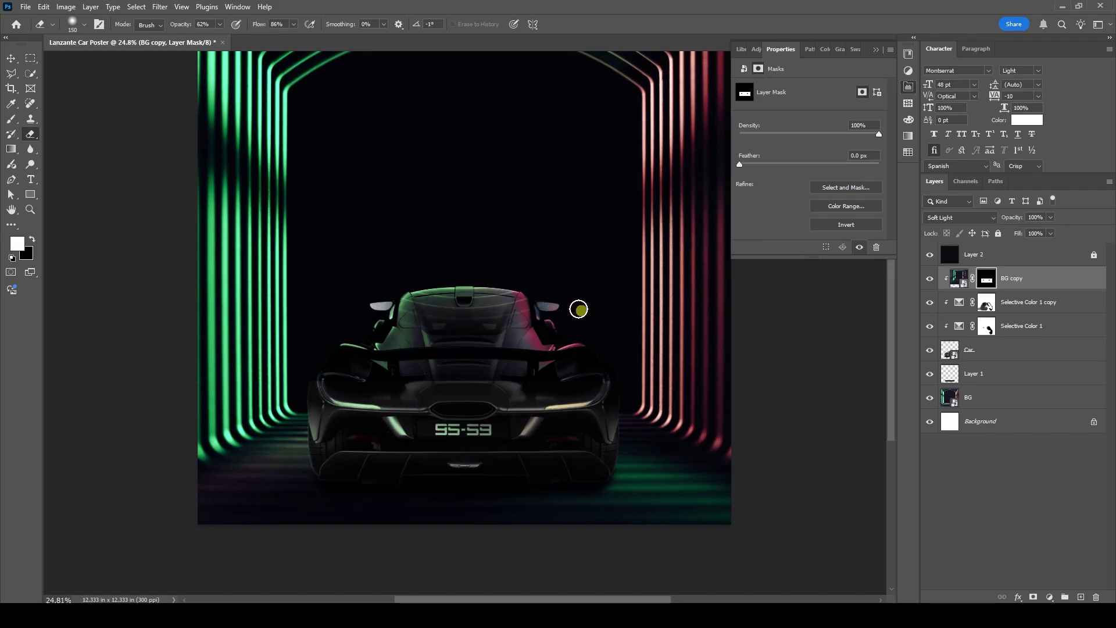
{"action": "left_click", "coordinate": [988, 303]}
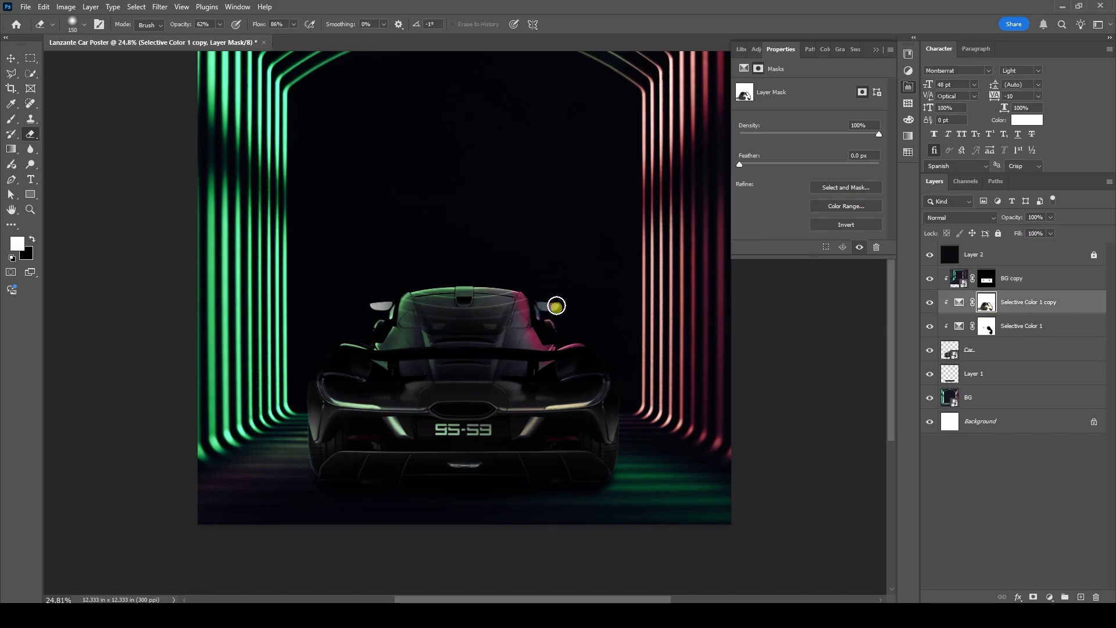
{"action": "scroll", "coordinate": [464, 355], "scroll_direction": "up", "scroll_amount": 3}
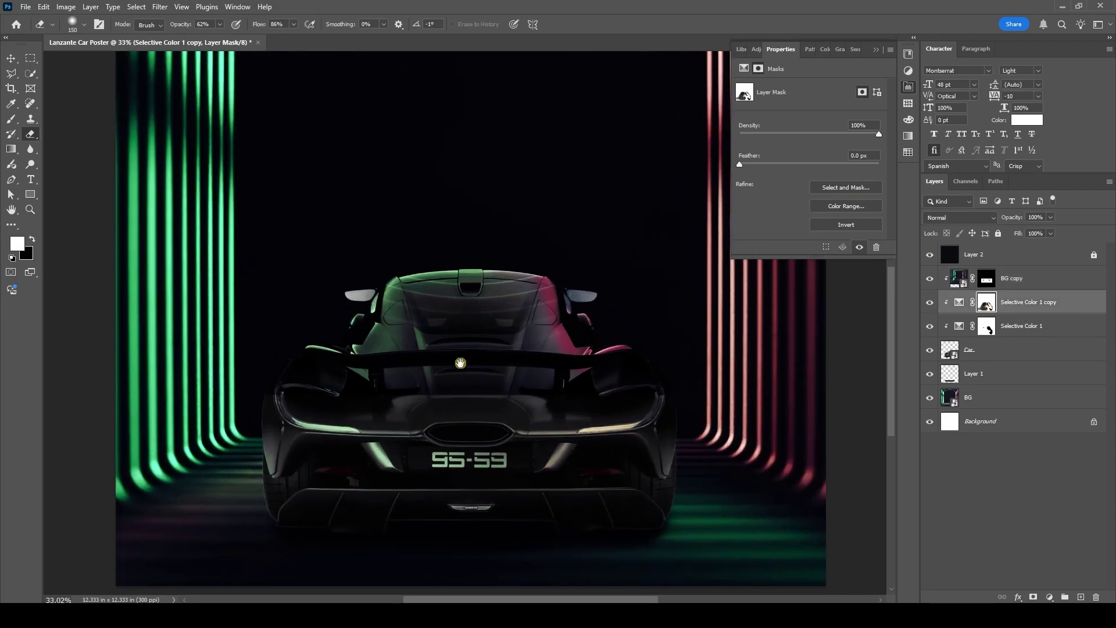
{"action": "left_click", "coordinate": [882, 46]}
{"action": "scroll", "coordinate": [582, 357], "scroll_direction": "down", "scroll_amount": 1}
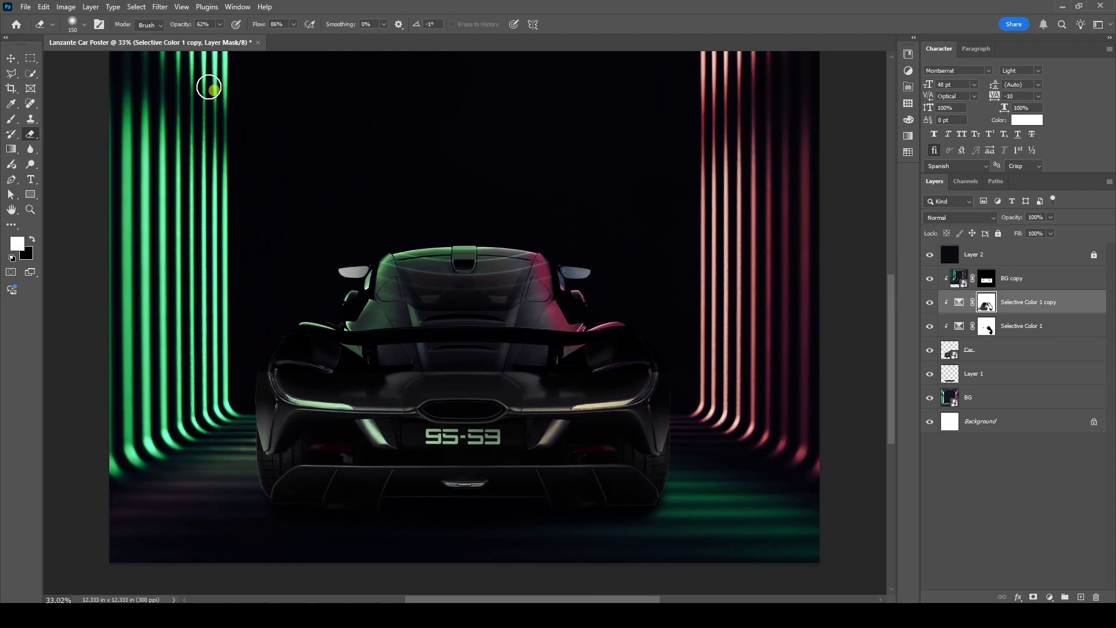
Set the brush to 48% opacity and 73% flow and blend the pink tint on the cabin's right side on the Selective Color 1 copy mask.
{"action": "key", "text": "b"}
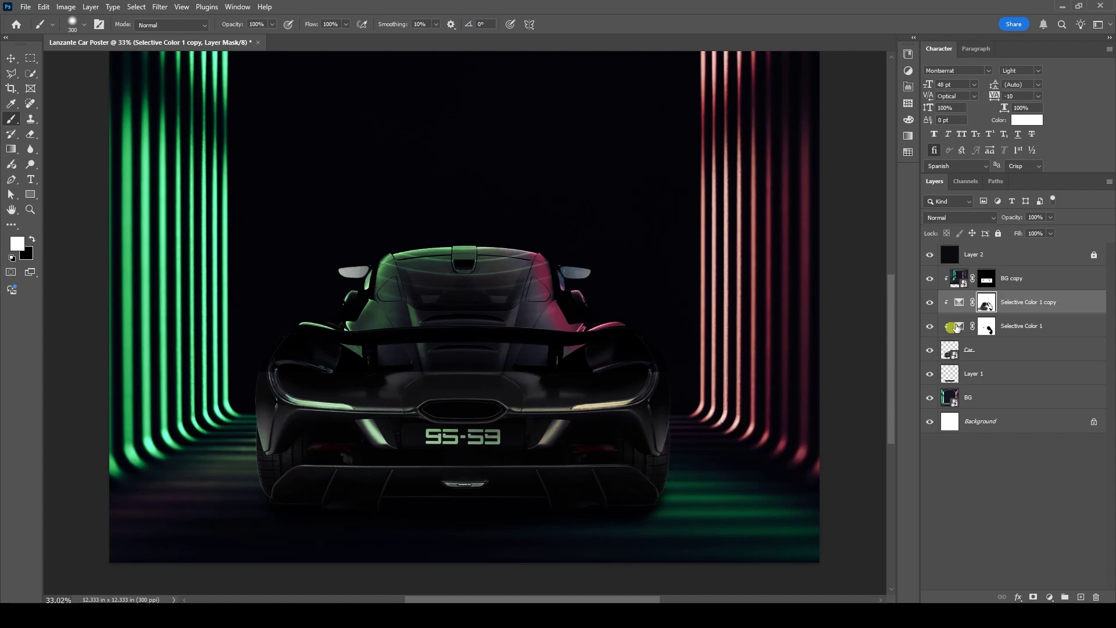
{"action": "mouse_move", "coordinate": [565, 350]}
{"action": "left_mouse_down"}
{"action": "mouse_move", "coordinate": [539, 292]}
{"action": "mouse_move", "coordinate": [552, 358]}
{"action": "left_mouse_up"}
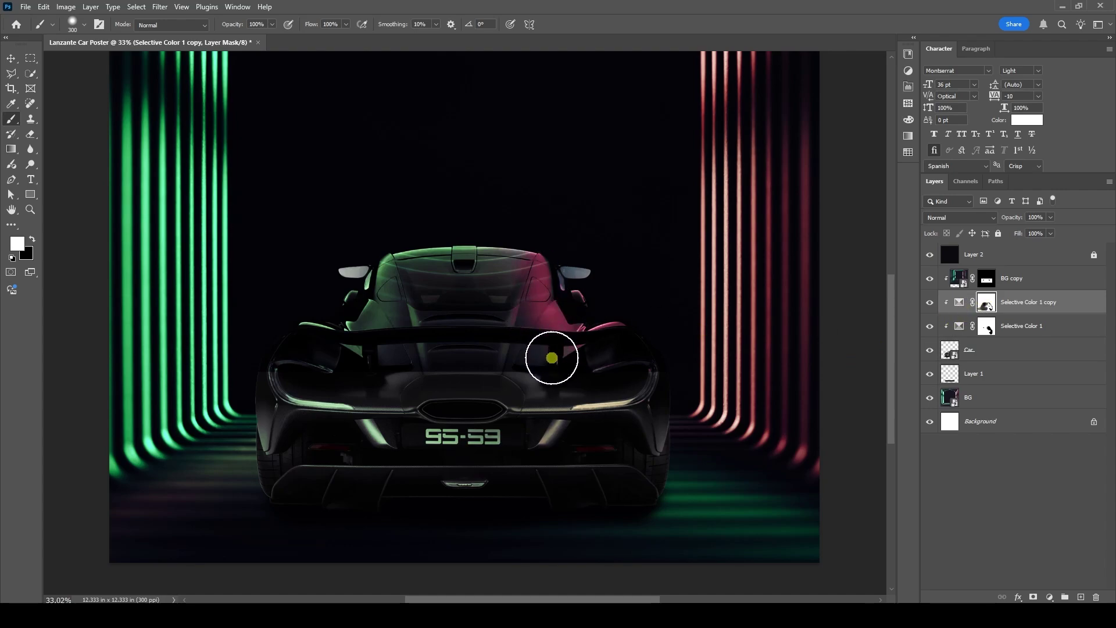
{"action": "left_click", "coordinate": [346, 30]}
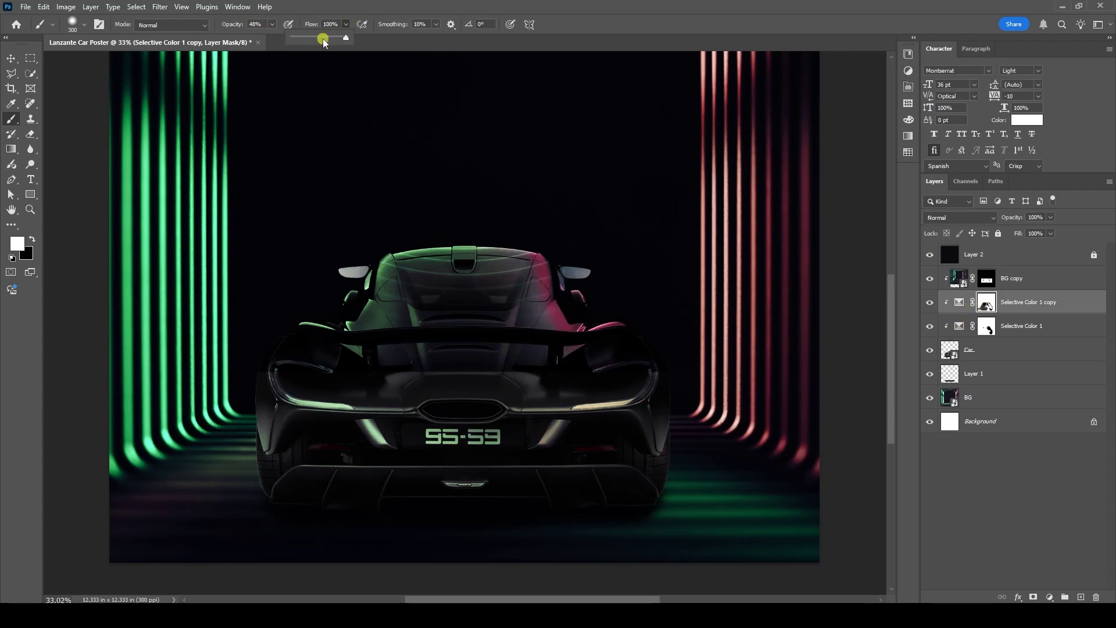
{"action": "left_click_drag", "start_coordinate": [541, 262], "coordinate": [539, 372]}
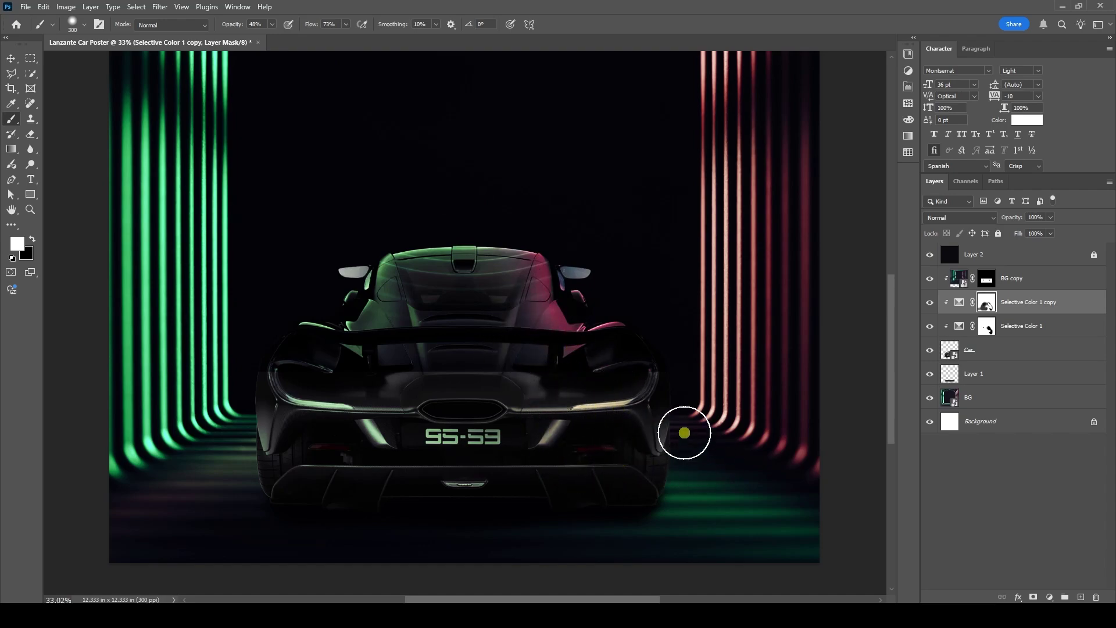
{"action": "left_click_drag", "start_coordinate": [685, 433], "coordinate": [682, 404]}
Add a new layer clipped to the Car layer and paint soft black over the car's lower bumper and wheels.
{"action": "left_click", "coordinate": [1015, 350]}
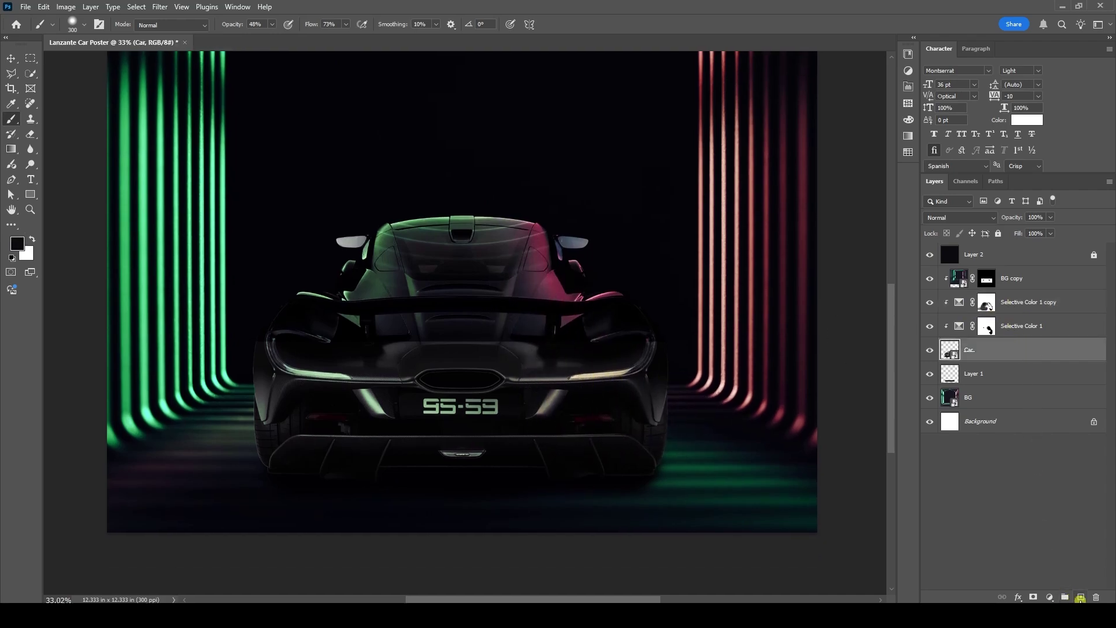
{"action": "left_click", "coordinate": [1080, 599]}
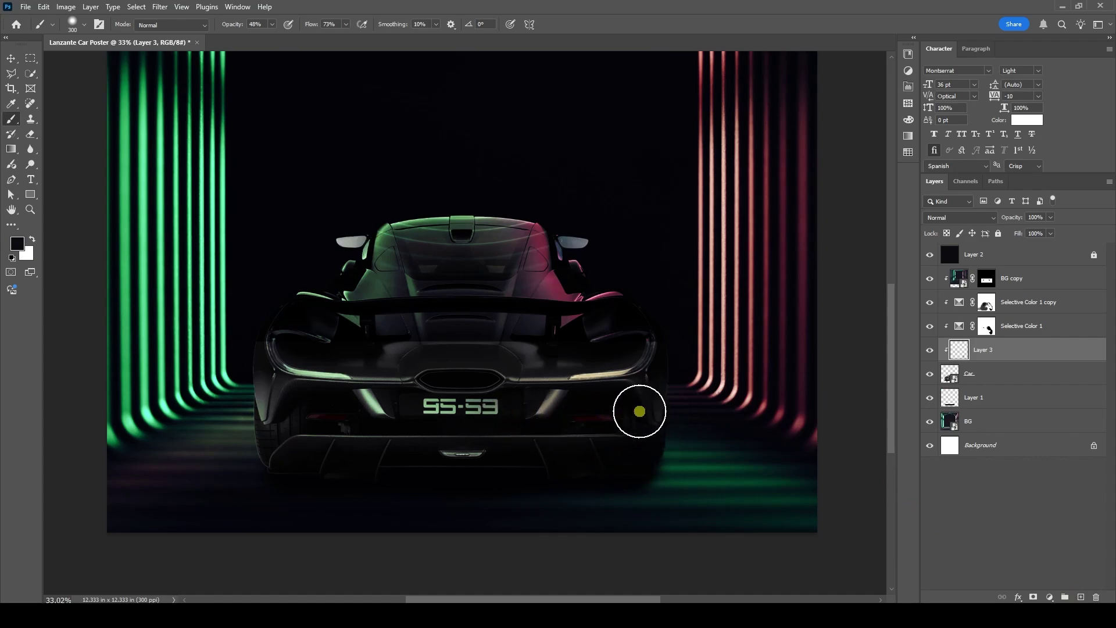
{"action": "mouse_move", "coordinate": [261, 399]}
{"action": "left_mouse_down"}
{"action": "mouse_move", "coordinate": [321, 466]}
{"action": "mouse_move", "coordinate": [347, 468]}
{"action": "left_mouse_up"}
{"action": "mouse_move", "coordinate": [599, 444]}
{"action": "left_mouse_down"}
{"action": "mouse_move", "coordinate": [551, 466]}
{"action": "mouse_move", "coordinate": [323, 466]}
{"action": "mouse_move", "coordinate": [501, 457]}
{"action": "left_mouse_up"}
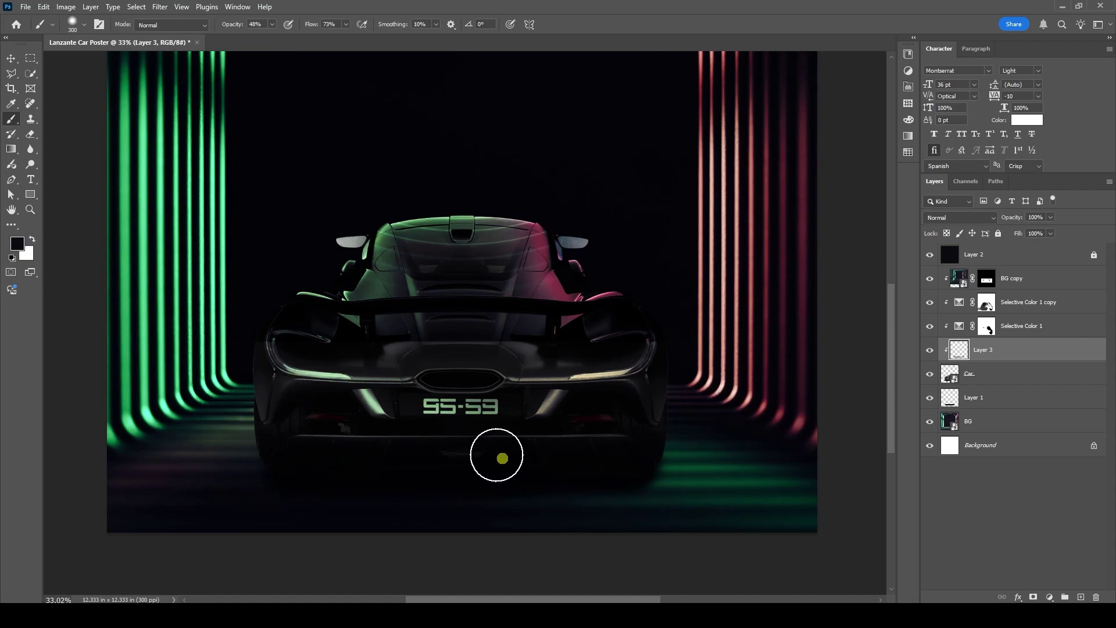
{"action": "left_click", "coordinate": [11, 58]}
{"action": "left_click_drag", "start_coordinate": [548, 417], "coordinate": [548, 384]}
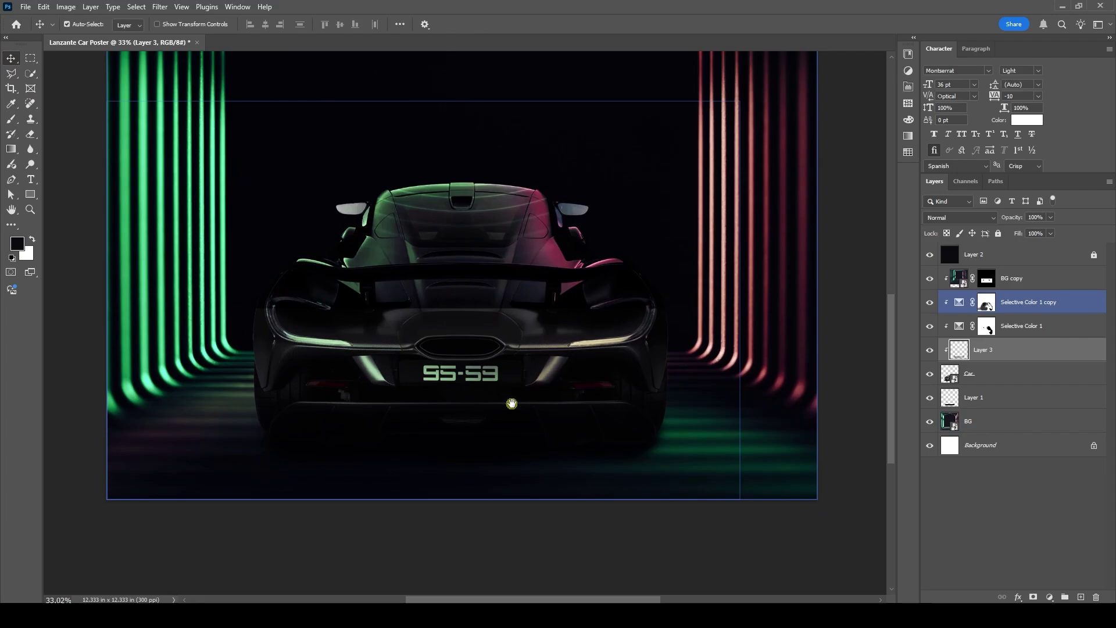
Erase the green tint from the number plate on the Selective Color 1 layer mask.
{"action": "left_click", "coordinate": [986, 326]}
{"action": "key", "text": "e"}
{"action": "key", "text": "x"}
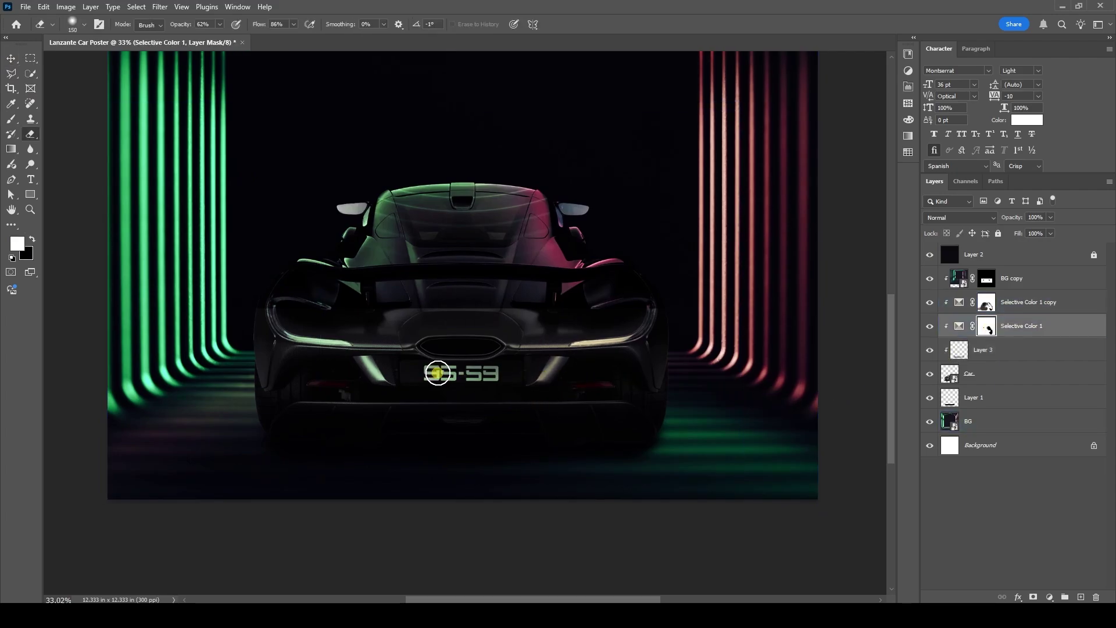
{"action": "left_click", "coordinate": [10, 61]}
{"action": "scroll", "coordinate": [493, 417], "scroll_direction": "up", "scroll_amount": 1}
{"action": "left_click_drag", "start_coordinate": [491, 414], "coordinate": [504, 439]}
{"action": "scroll", "coordinate": [498, 433], "scroll_direction": "down", "scroll_amount": 1}
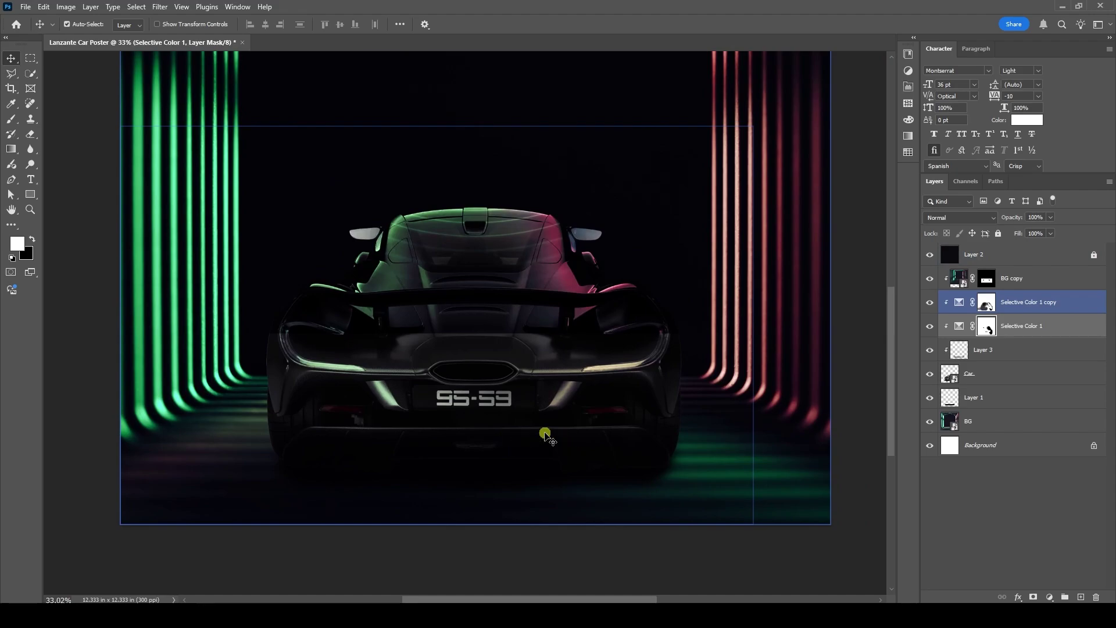
Try to warp the BG copy reflection layer through a free transform.
{"action": "left_click", "coordinate": [541, 299]}
{"action": "key", "text": "ctrl+t"}
{"action": "scroll", "coordinate": [542, 300], "scroll_direction": "down", "scroll_amount": 2}
{"action": "left_click_drag", "start_coordinate": [533, 257], "coordinate": [530, 390]}
{"action": "right_click", "coordinate": [531, 390]}
{"action": "left_click", "coordinate": [568, 219]}
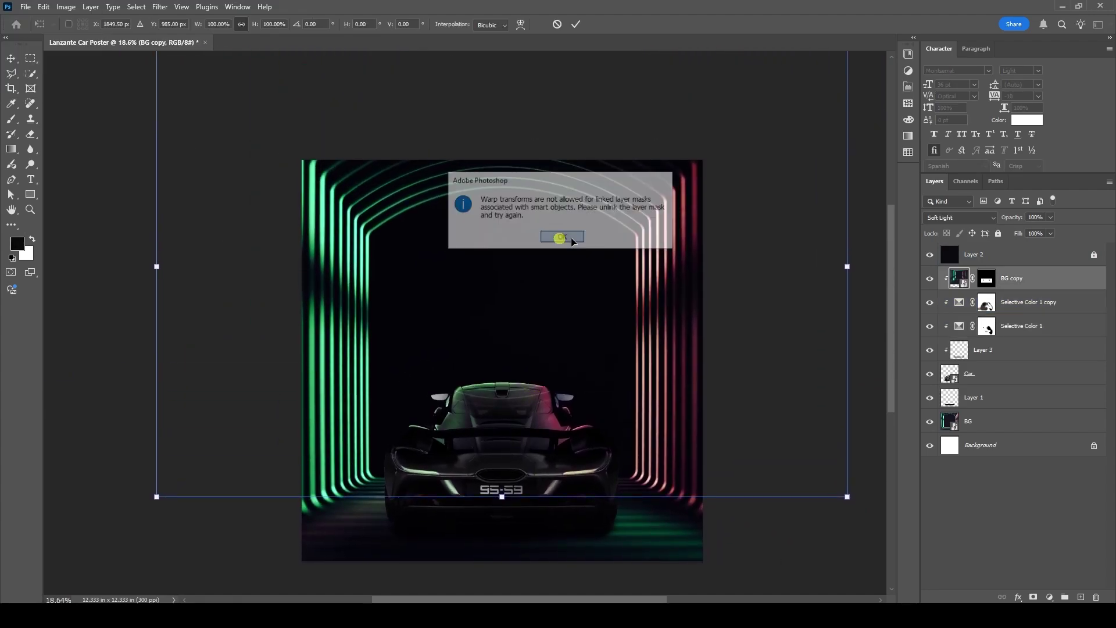
{"action": "left_click", "coordinate": [562, 239]}
Convert BG copy to a smart object and warp its upper edge into an upward arch above the car.
{"action": "right_click", "coordinate": [1033, 281]}
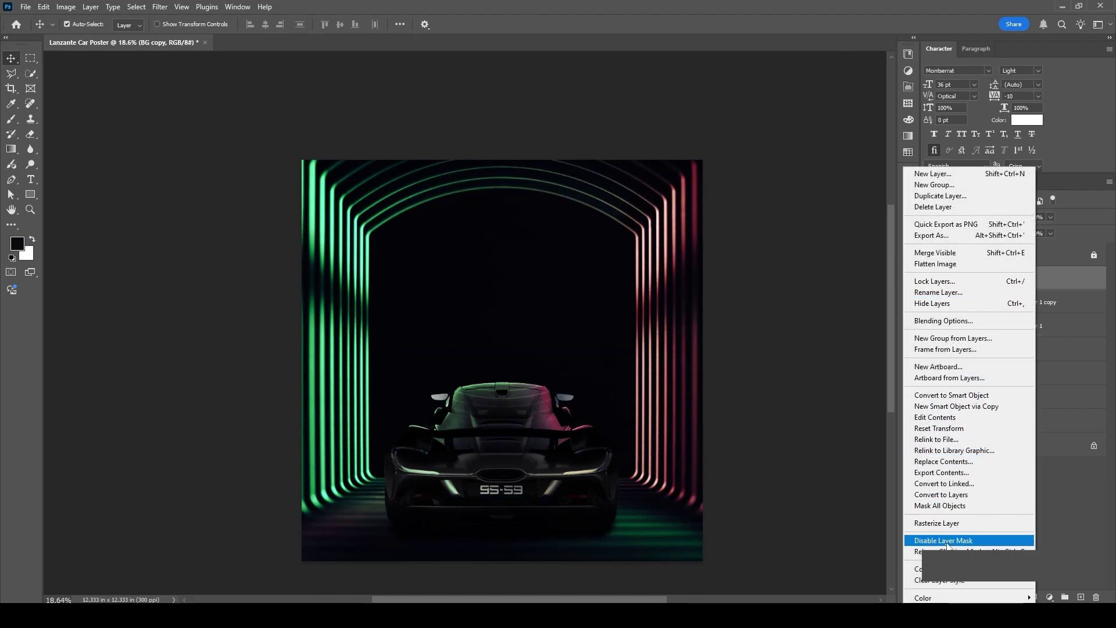
{"action": "left_click", "coordinate": [953, 395]}
{"action": "key", "text": "ctrl+t"}
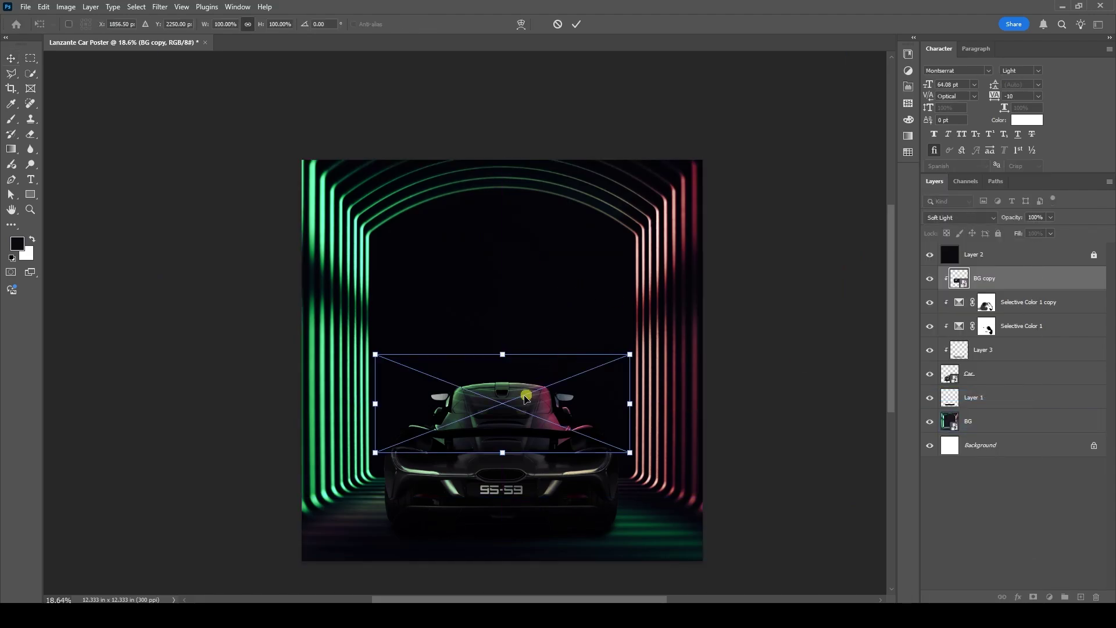
{"action": "right_click", "coordinate": [517, 394]}
{"action": "left_click", "coordinate": [538, 289]}
{"action": "scroll", "coordinate": [539, 342], "scroll_direction": "up", "scroll_amount": 5}
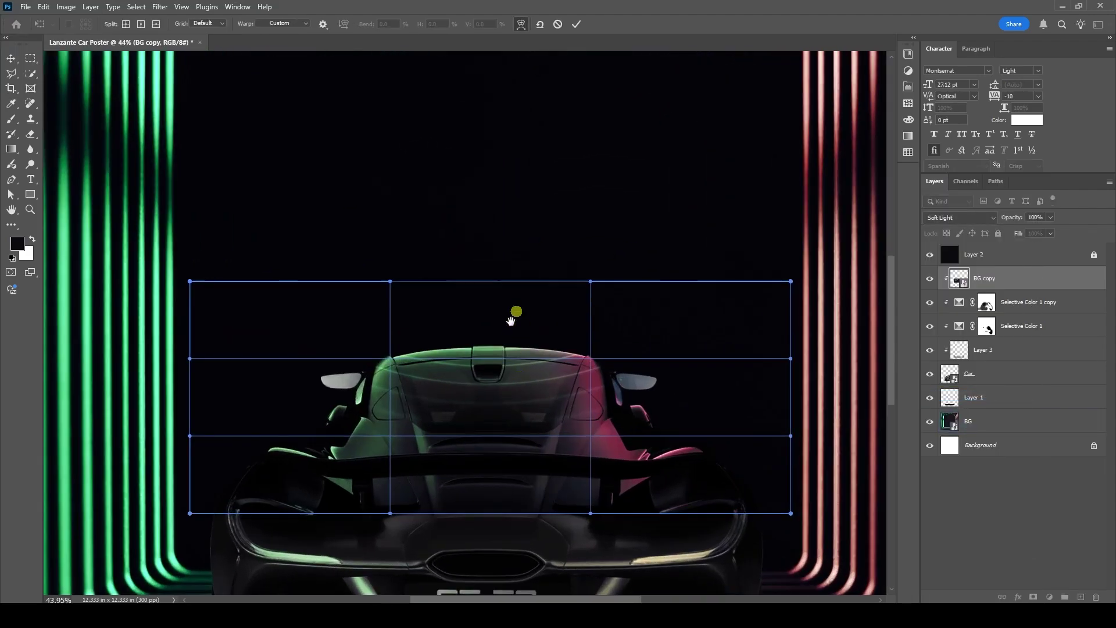
{"action": "left_click_drag", "start_coordinate": [514, 314], "coordinate": [509, 190]}
{"action": "right_click", "coordinate": [487, 154]}
{"action": "left_click", "coordinate": [584, 145]}
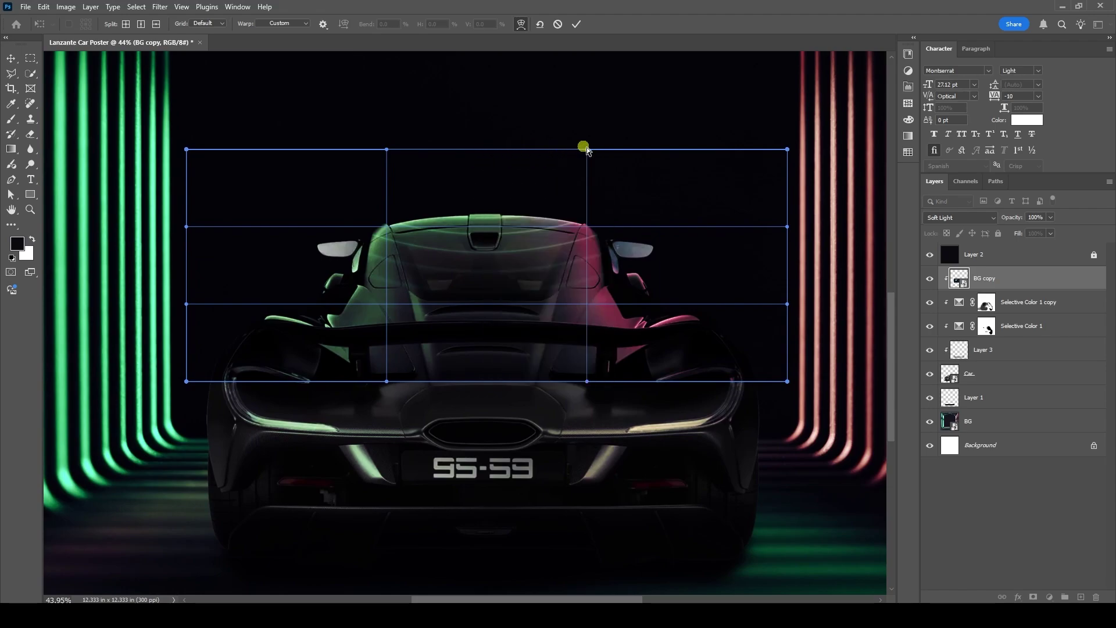
{"action": "left_click_drag", "start_coordinate": [584, 144], "coordinate": [584, 98]}
{"action": "left_click_drag", "start_coordinate": [386, 150], "coordinate": [385, 86]}
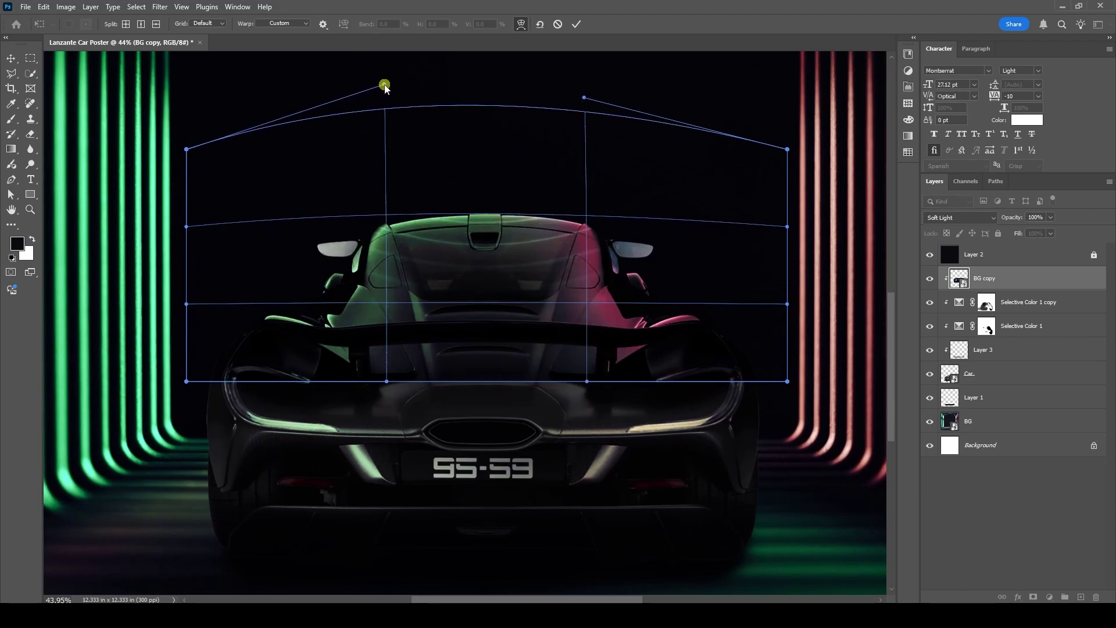
Pull the warp's lower-left corner down past the tail light and bend the inner mesh around the cabin.
{"action": "left_click_drag", "start_coordinate": [188, 382], "coordinate": [173, 501]}
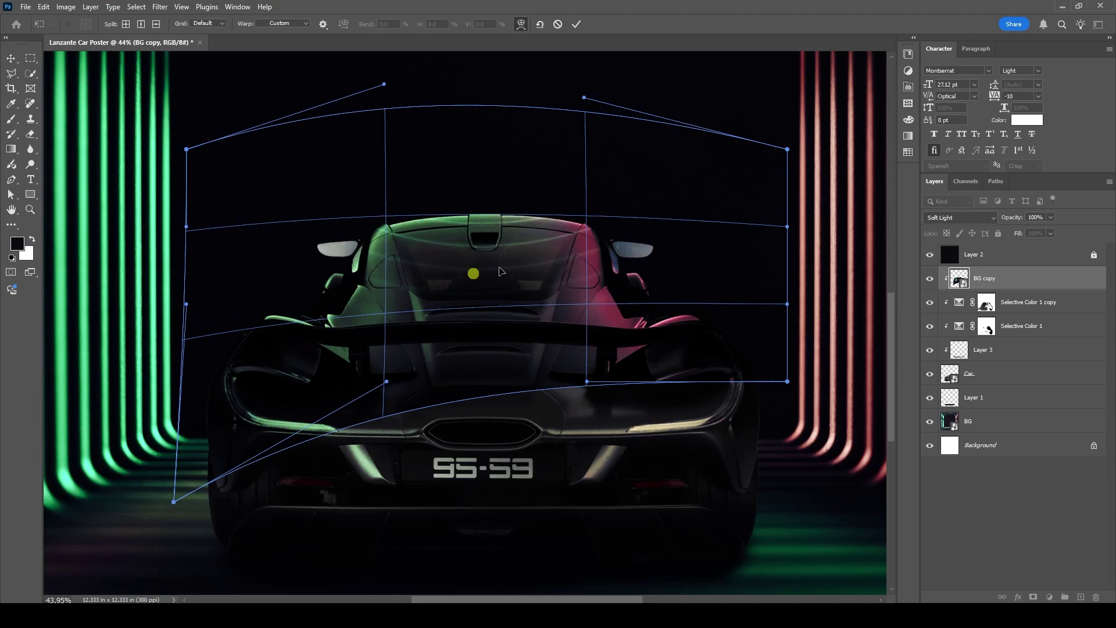
{"action": "left_click_drag", "start_coordinate": [471, 267], "coordinate": [484, 251]}
{"action": "left_click_drag", "start_coordinate": [308, 272], "coordinate": [310, 302]}
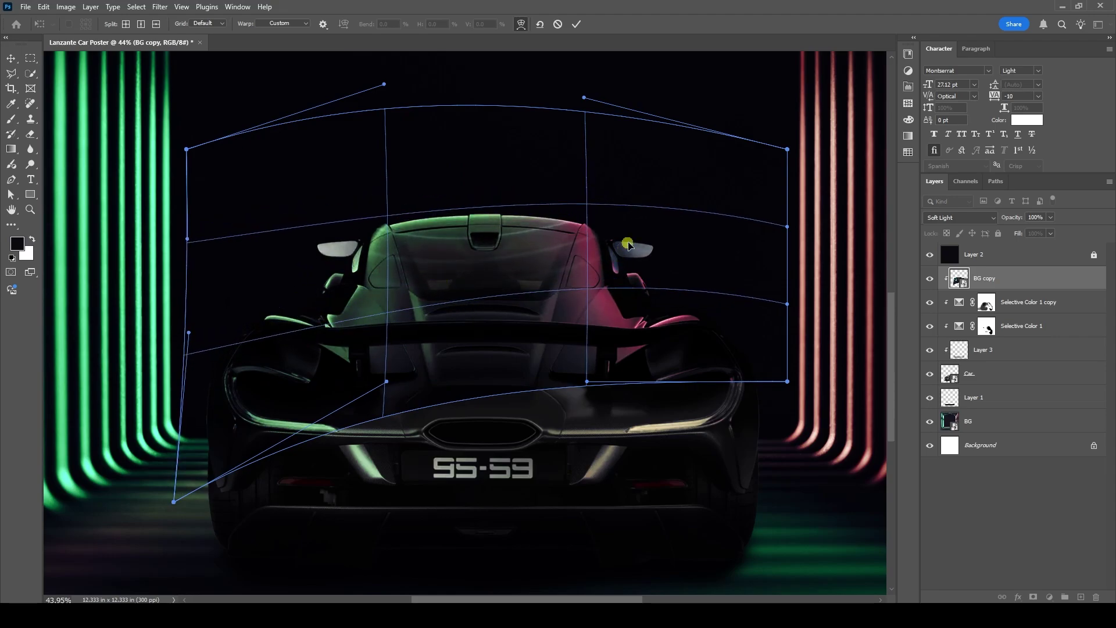
{"action": "left_click_drag", "start_coordinate": [628, 244], "coordinate": [634, 275]}
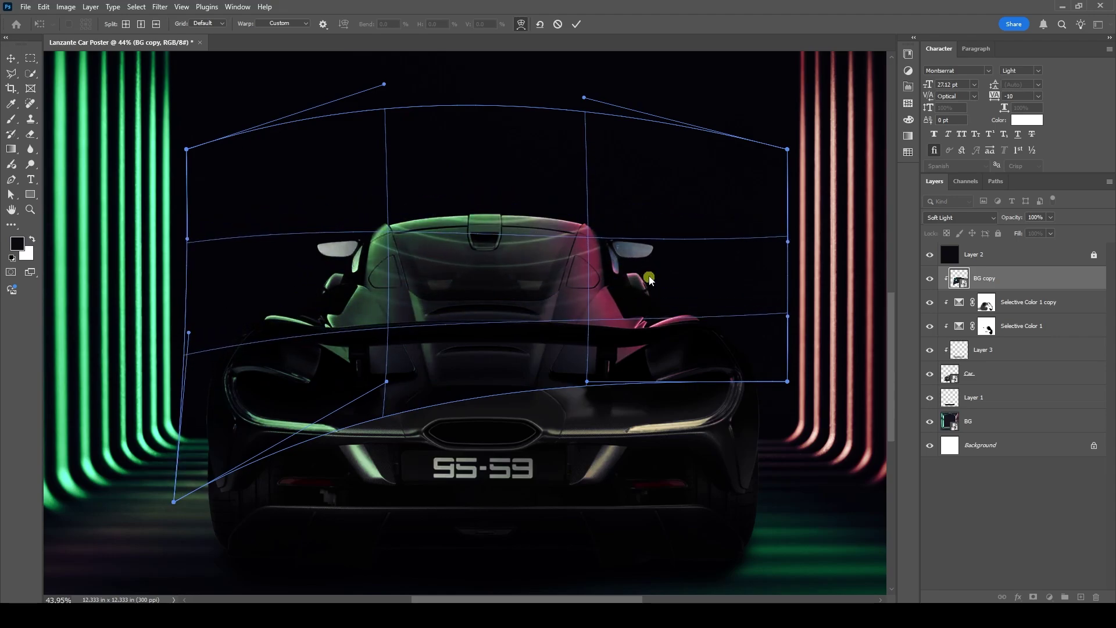
{"action": "left_click_drag", "start_coordinate": [329, 279], "coordinate": [328, 287]}
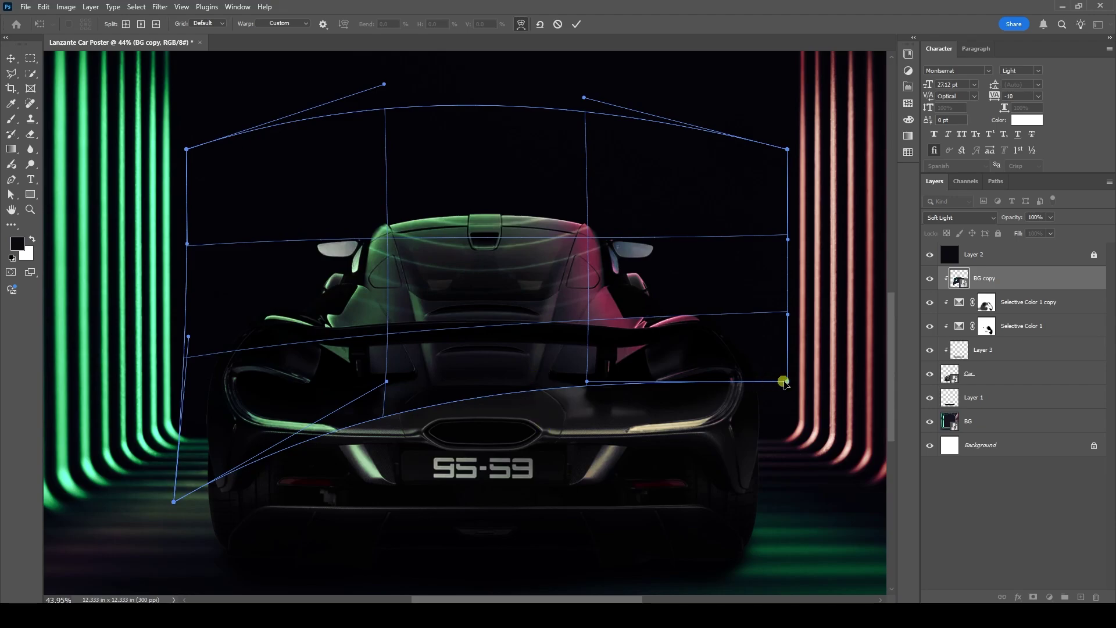
Lower the warp's remaining corners and side edges so the light arcs curve over the rear window, and apply it.
{"action": "left_click_drag", "start_coordinate": [784, 383], "coordinate": [788, 476]}
{"action": "left_click_drag", "start_coordinate": [186, 149], "coordinate": [191, 222]}
{"action": "left_click_drag", "start_coordinate": [187, 306], "coordinate": [186, 351]}
{"action": "left_click_drag", "start_coordinate": [786, 277], "coordinate": [788, 336]}
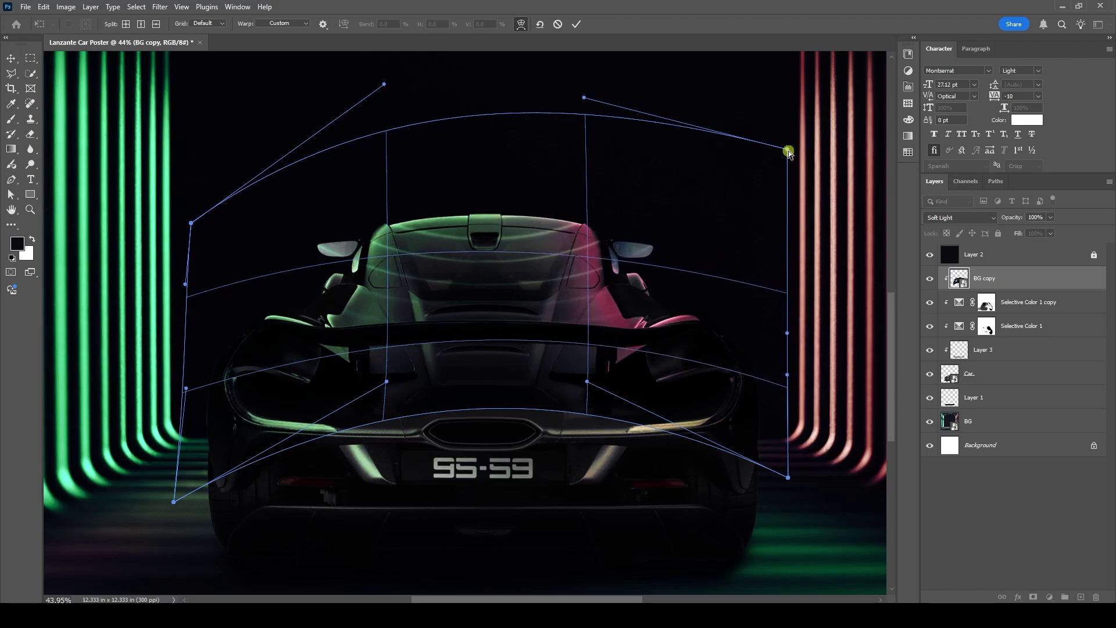
{"action": "left_click_drag", "start_coordinate": [789, 153], "coordinate": [785, 203]}
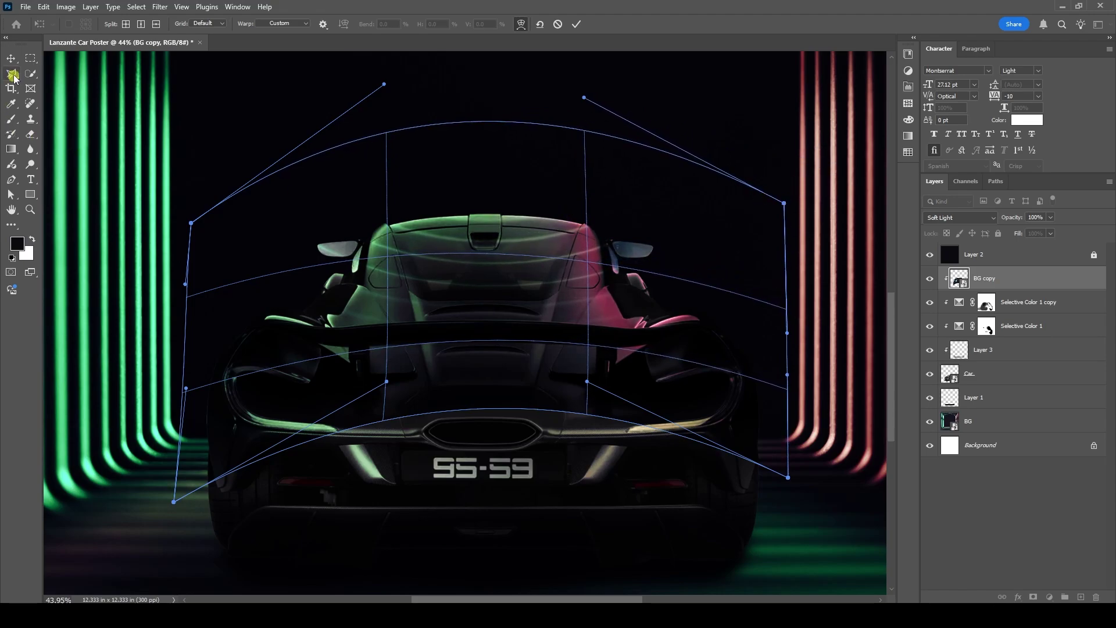
{"action": "left_click", "coordinate": [11, 58]}
{"action": "left_click_drag", "start_coordinate": [546, 306], "coordinate": [553, 294]}
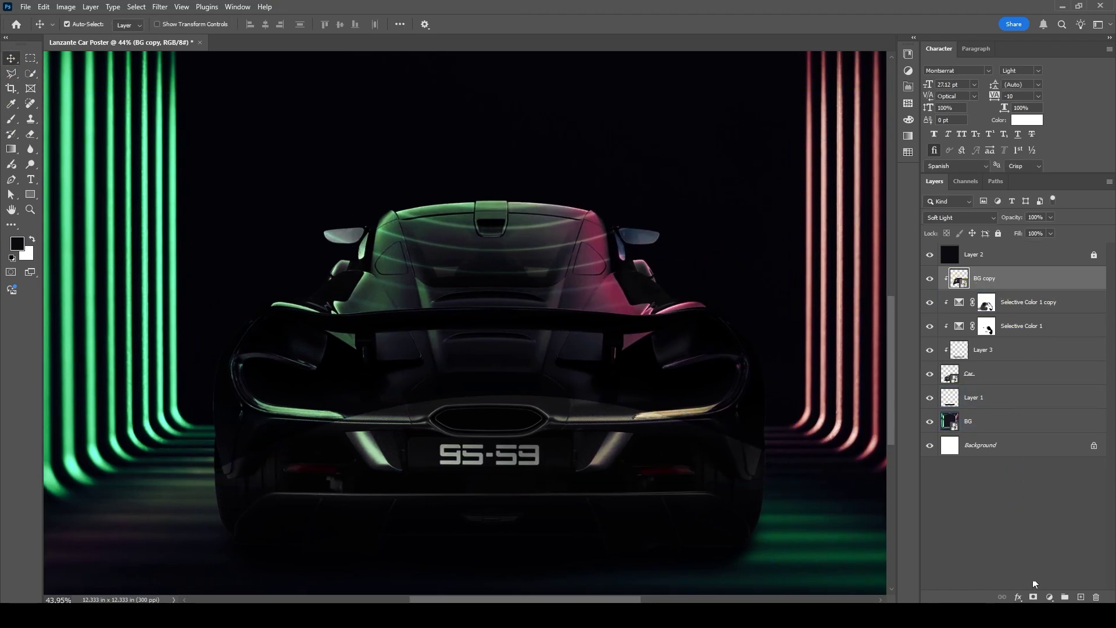
Add a layer mask to BG copy and erase the reflections from both side mirrors.
{"action": "left_click", "coordinate": [1034, 597]}
{"action": "key", "text": "e"}
{"action": "key", "text": "x"}
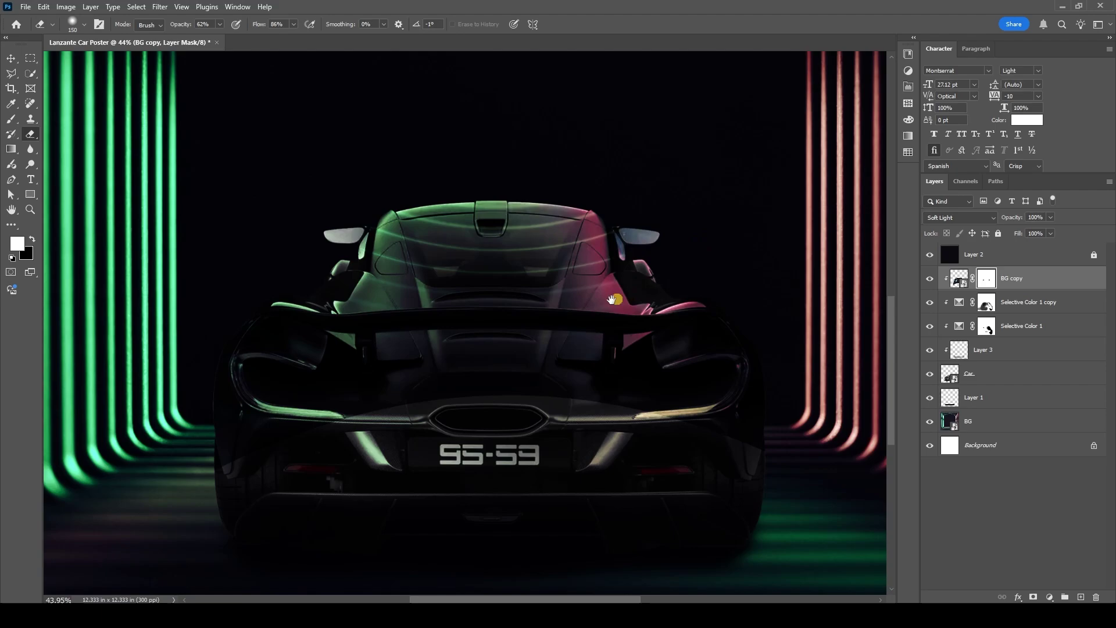
{"action": "left_click_drag", "start_coordinate": [613, 299], "coordinate": [555, 227]}
{"action": "scroll", "coordinate": [558, 284], "scroll_direction": "down", "scroll_amount": 4}
{"action": "scroll", "coordinate": [563, 287], "scroll_direction": "up", "scroll_amount": 1}
Erase the green tint from the car's right tail light on the Selective Color 1 mask.
{"action": "left_click", "coordinate": [1002, 350]}
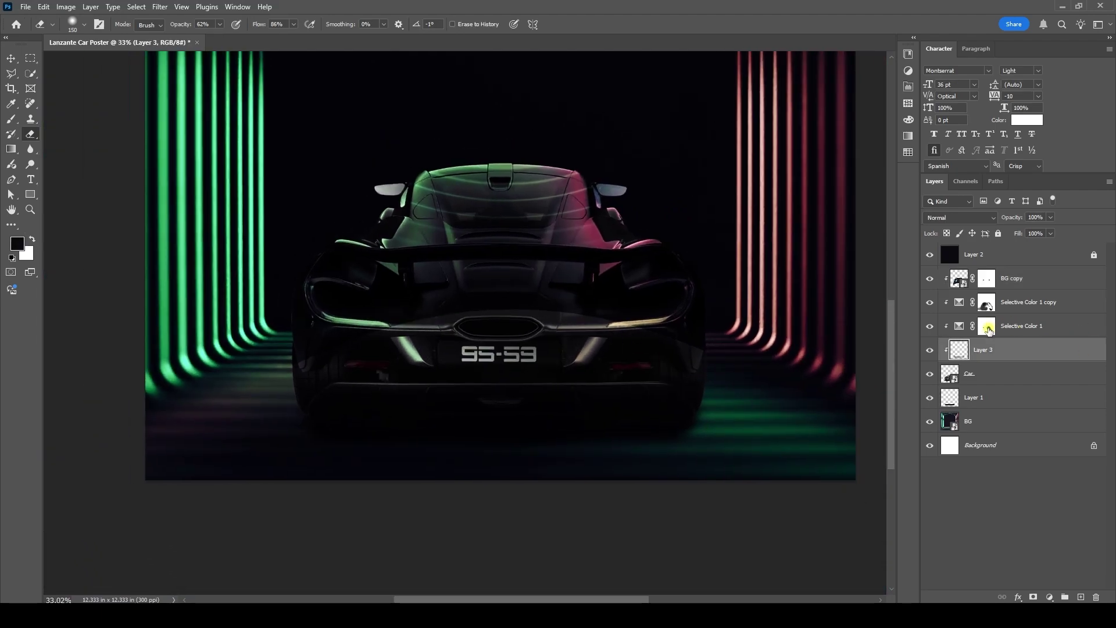
{"action": "left_click", "coordinate": [988, 328]}
{"action": "key", "text": "x"}
{"action": "key", "text": "b"}
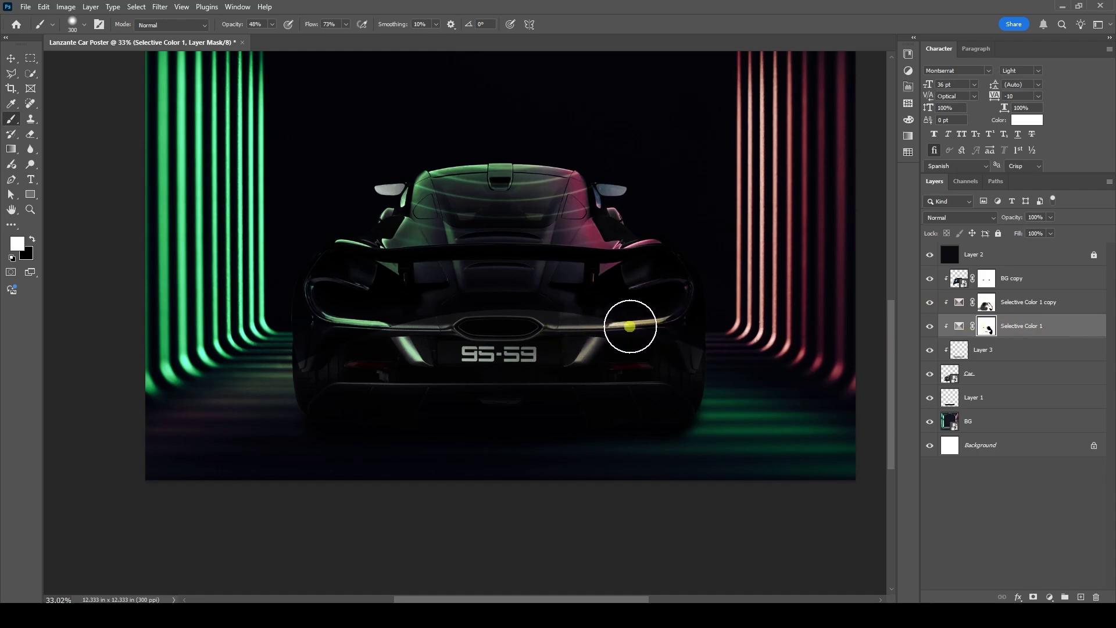
{"action": "key", "text": "e"}
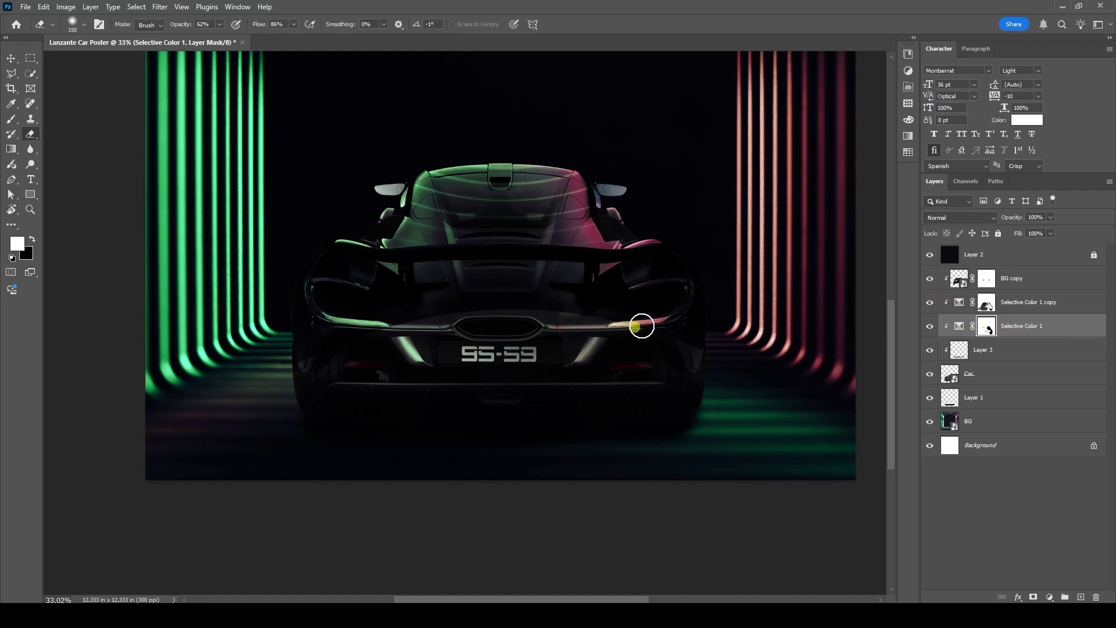
Erase the pink tint along the car's lower bumper on the Selective Color 1 copy mask.
{"action": "left_click", "coordinate": [984, 302]}
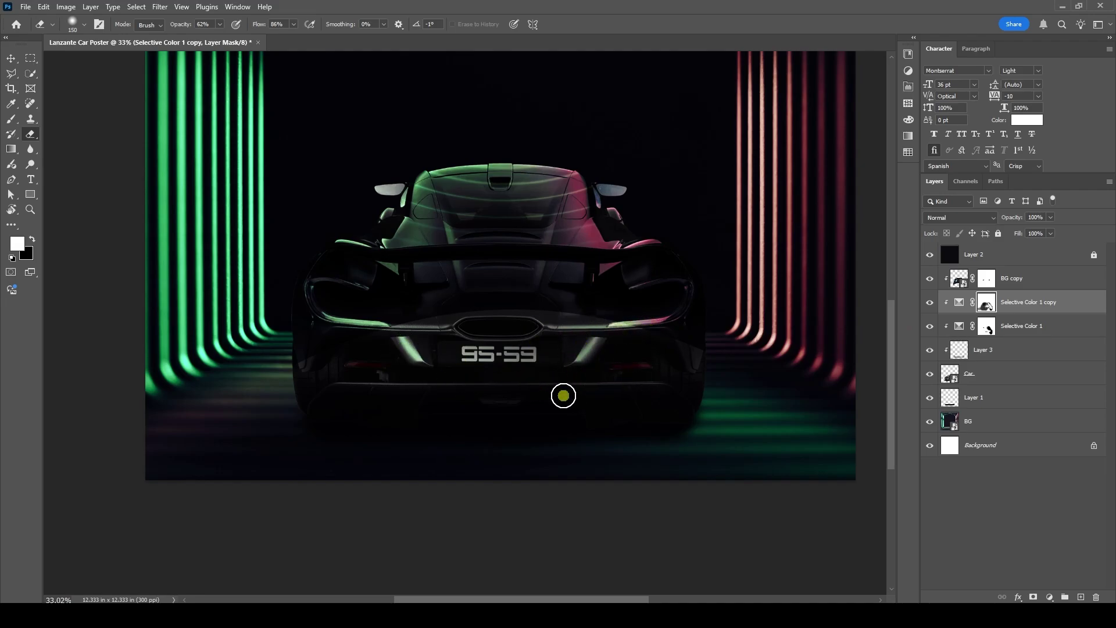
{"action": "left_click_drag", "start_coordinate": [563, 396], "coordinate": [599, 380]}
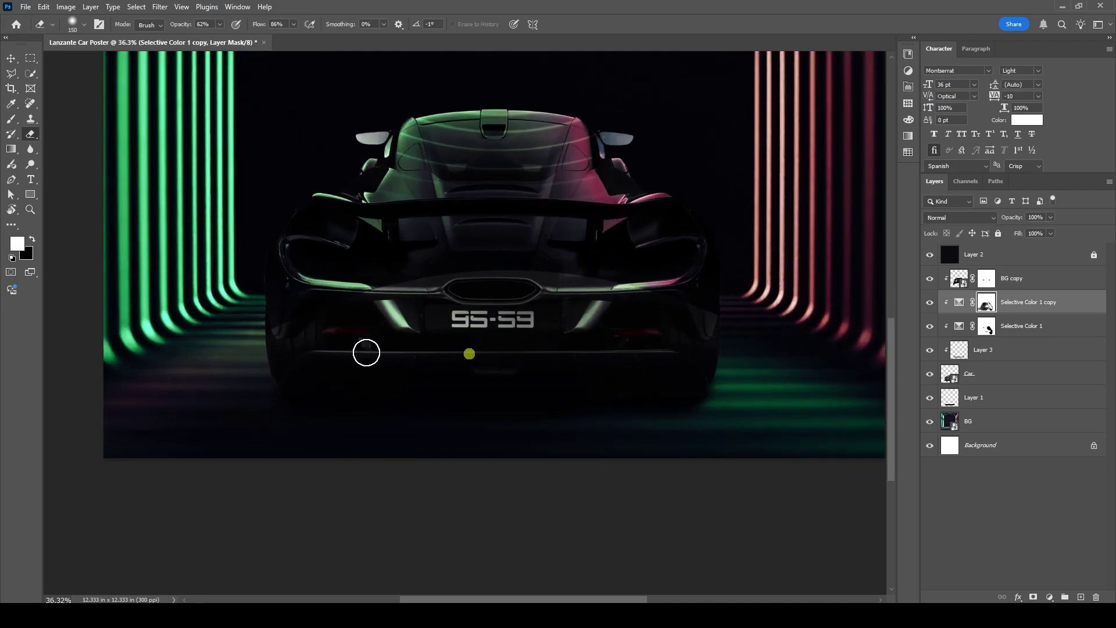
{"action": "scroll", "coordinate": [644, 406], "scroll_direction": "up", "scroll_amount": 2}
Reduce the fill of Layer 3, the bumper shadow, to 75%.
{"action": "left_click", "coordinate": [11, 59]}
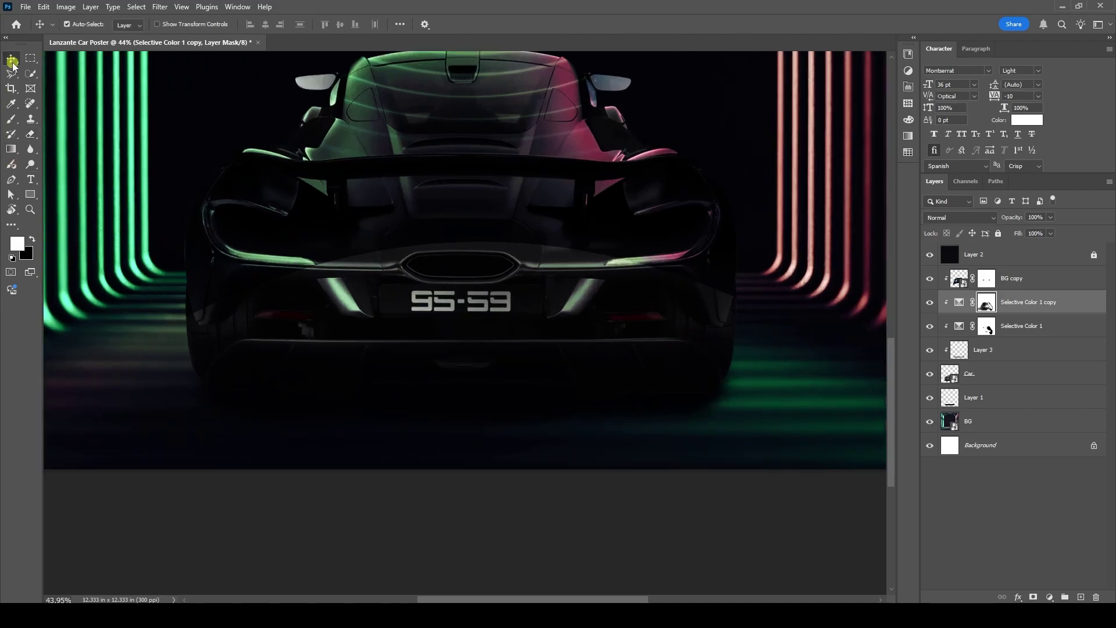
{"action": "left_click", "coordinate": [996, 351]}
{"action": "left_click", "coordinate": [1050, 217]}
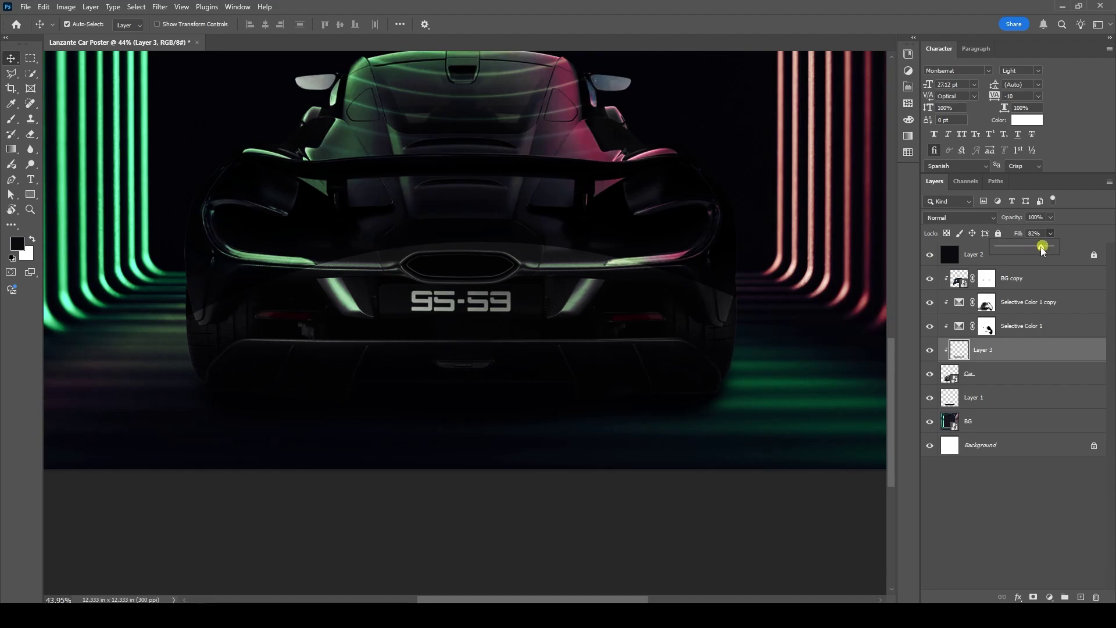
{"action": "scroll", "coordinate": [514, 365], "scroll_direction": "down", "scroll_amount": 3}
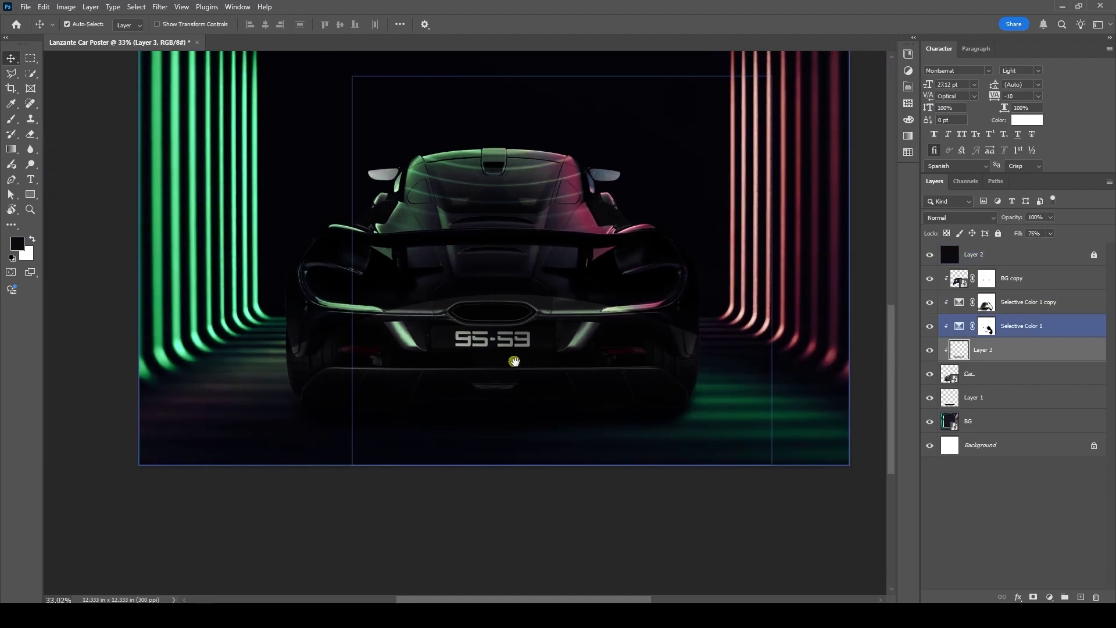
Place the logo image from the Images folder, scale it to about 29% and move it above the car.
{"action": "key", "text": "alt+Tab"}
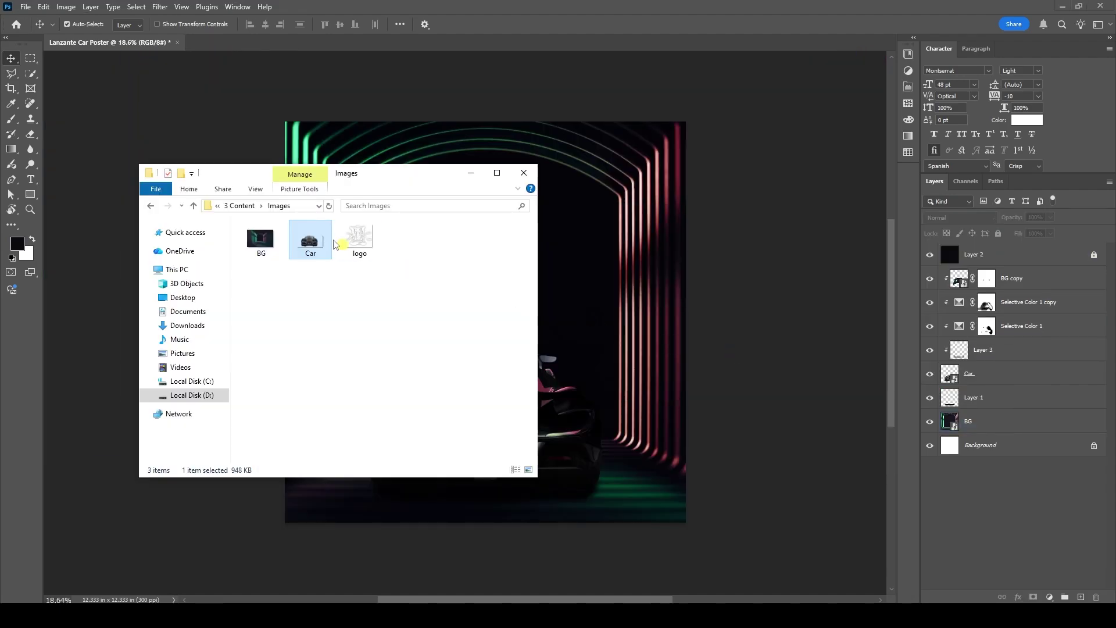
{"action": "key", "text": "alt+Tab"}
{"action": "left_click_drag", "start_coordinate": [361, 241], "coordinate": [473, 267]}
{"action": "left_click_drag", "start_coordinate": [599, 221], "coordinate": [517, 292]}
{"action": "left_click_drag", "start_coordinate": [500, 337], "coordinate": [513, 211]}
{"action": "key", "text": "Return"}
Centre the logo horizontally on the canvas, shrink it slightly and nudge it up.
{"action": "key", "text": "ctrl+a"}
{"action": "left_click", "coordinate": [266, 25]}
{"action": "key", "text": "ctrl+d"}
{"action": "scroll", "coordinate": [523, 246], "scroll_direction": "up", "scroll_amount": 3}
{"action": "scroll", "coordinate": [518, 233], "scroll_direction": "left", "scroll_amount": 2}
{"action": "key", "text": "ctrl+t"}
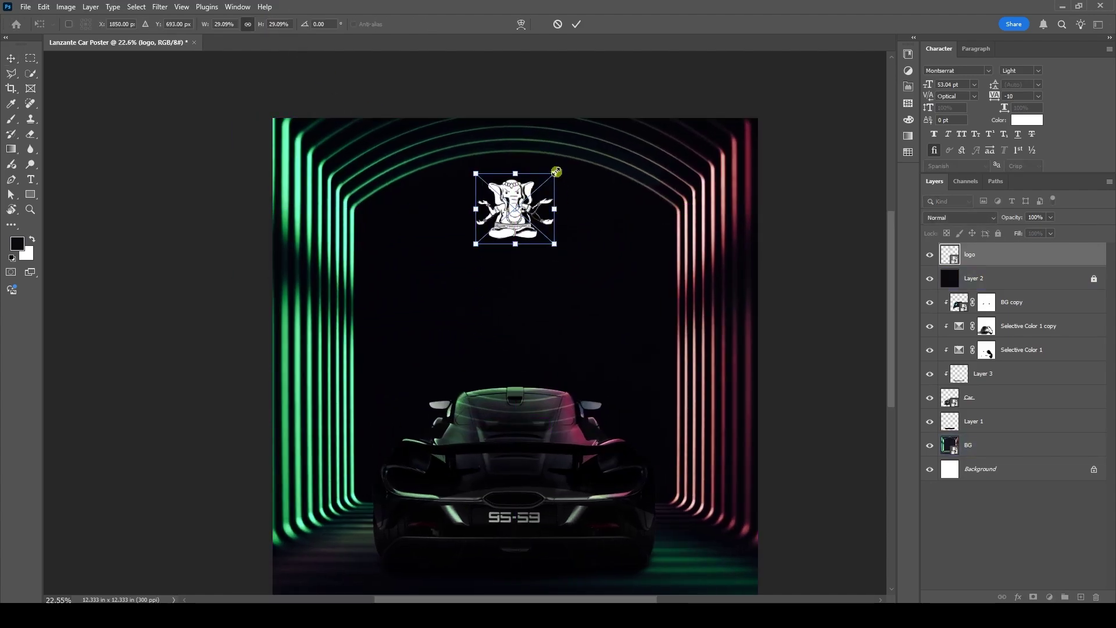
{"action": "left_click_drag", "start_coordinate": [555, 174], "coordinate": [546, 183]}
{"action": "left_click_drag", "start_coordinate": [522, 207], "coordinate": [522, 201]}
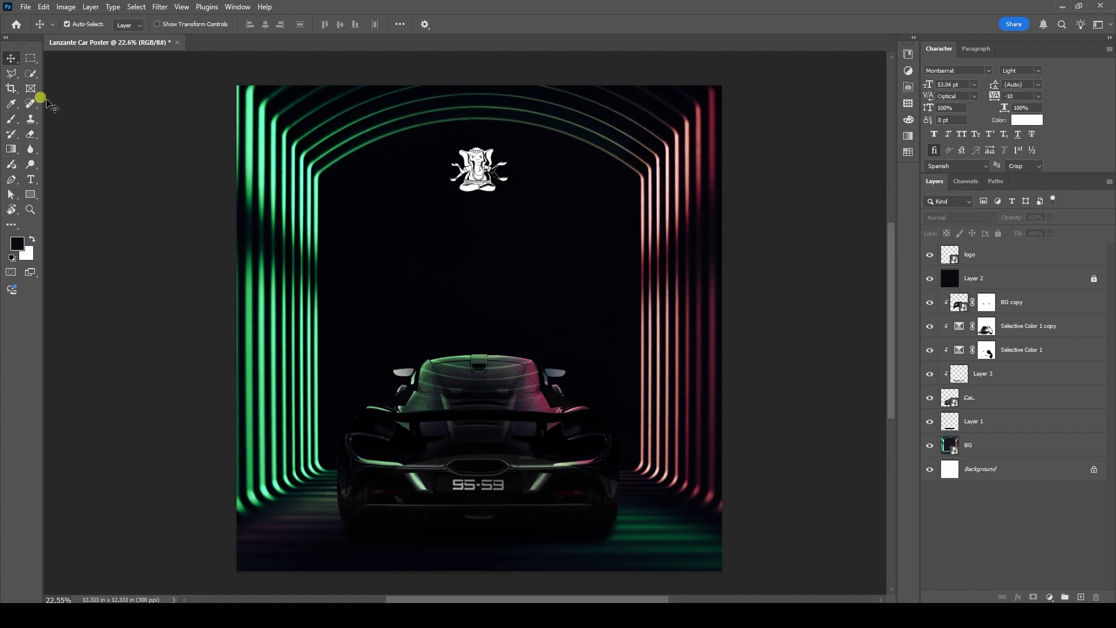
Add the title text LANZANTE below the logo in white Montserrat Light.
{"action": "key", "text": "t"}
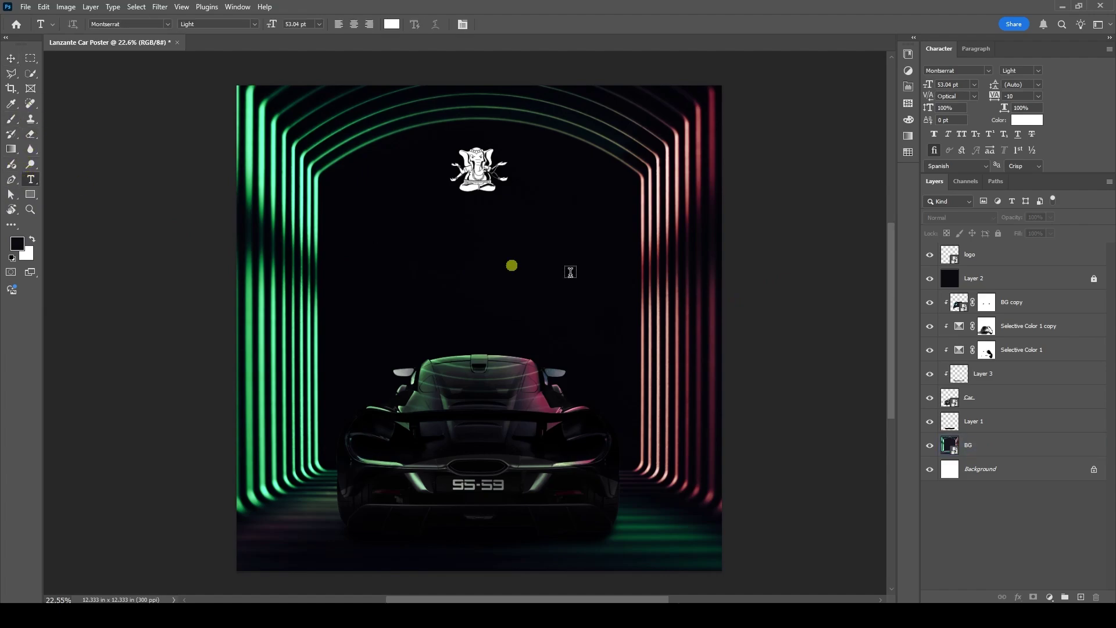
{"action": "left_click", "coordinate": [463, 268]}
{"action": "key", "text": "BackSpace"}
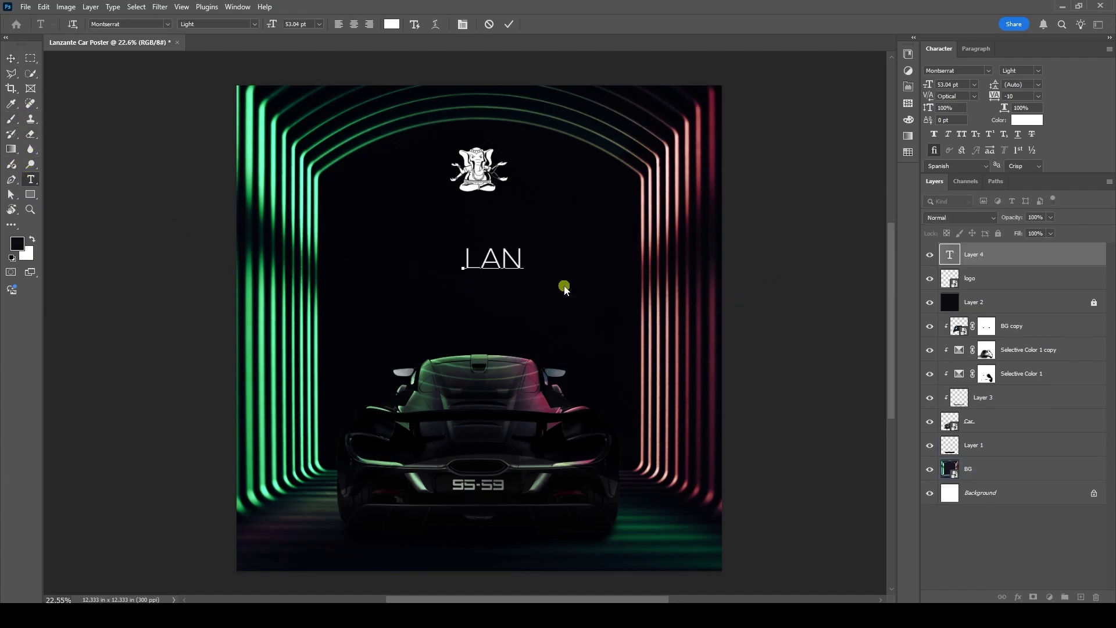
{"action": "left_click", "coordinate": [10, 58]}
{"action": "double_click", "coordinate": [539, 251]}
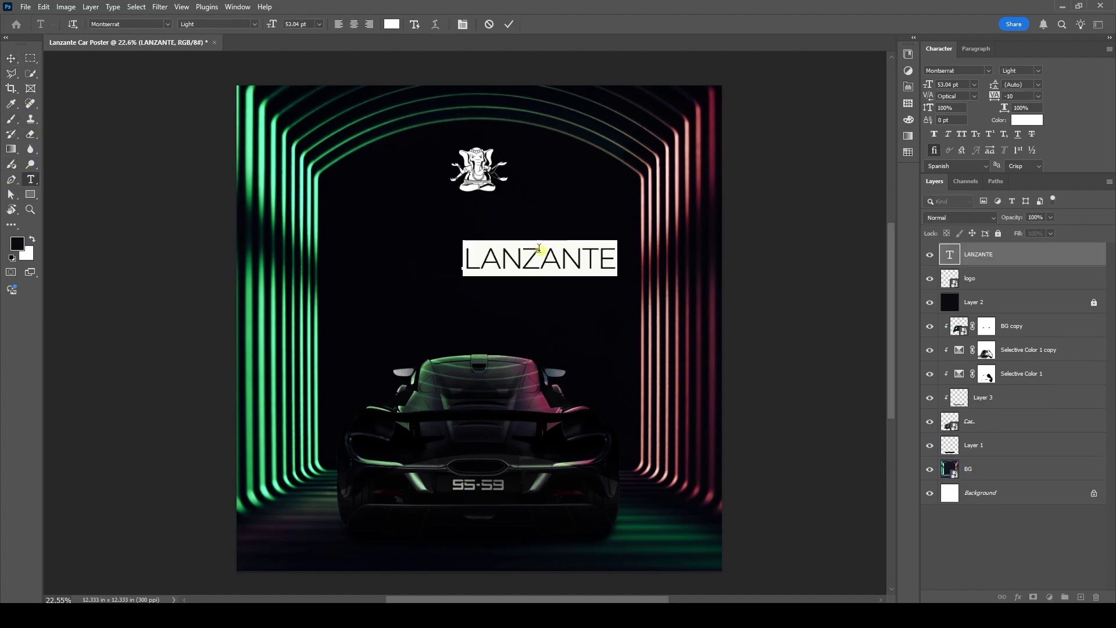
{"action": "left_click", "coordinate": [11, 58]}
Centre the LANZANTE title horizontally on the canvas, enlarge it and move it up beneath the logo.
{"action": "key", "text": "ctrl+a"}
{"action": "left_click", "coordinate": [265, 25]}
{"action": "key", "text": "ctrl+d"}
{"action": "key", "text": "ctrl+t"}
{"action": "left_click_drag", "start_coordinate": [594, 258], "coordinate": [628, 226]}
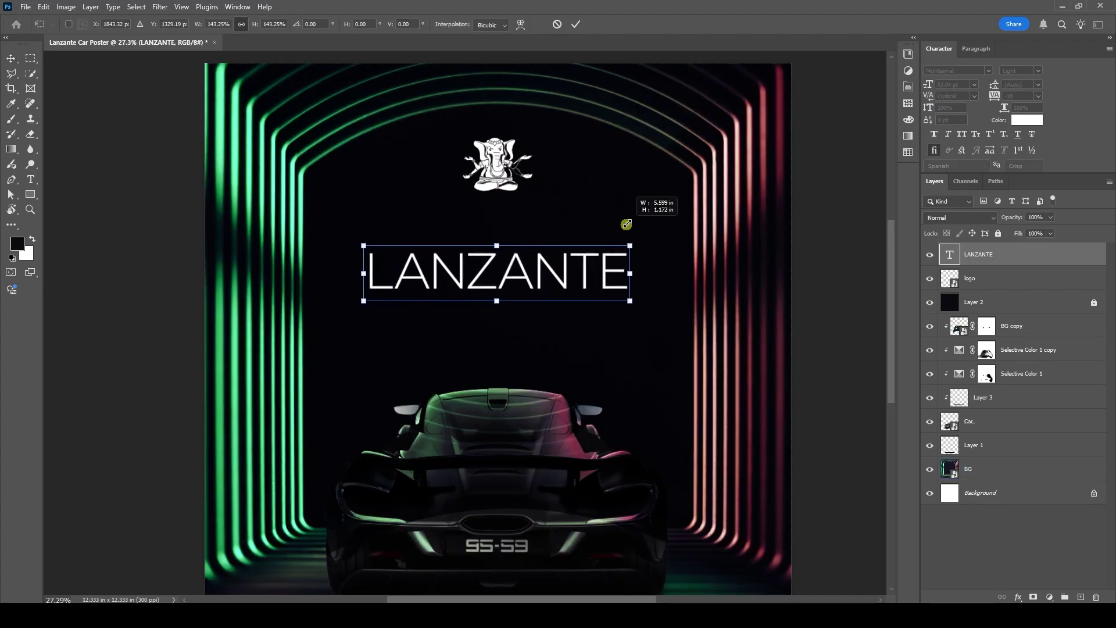
{"action": "left_click_drag", "start_coordinate": [630, 244], "coordinate": [644, 209]}
{"action": "left_click_drag", "start_coordinate": [575, 244], "coordinate": [575, 208]}
{"action": "key", "text": "Return"}
{"action": "left_click", "coordinate": [526, 269]}
{"action": "scroll", "coordinate": [561, 265], "scroll_direction": "down", "scroll_amount": 4}
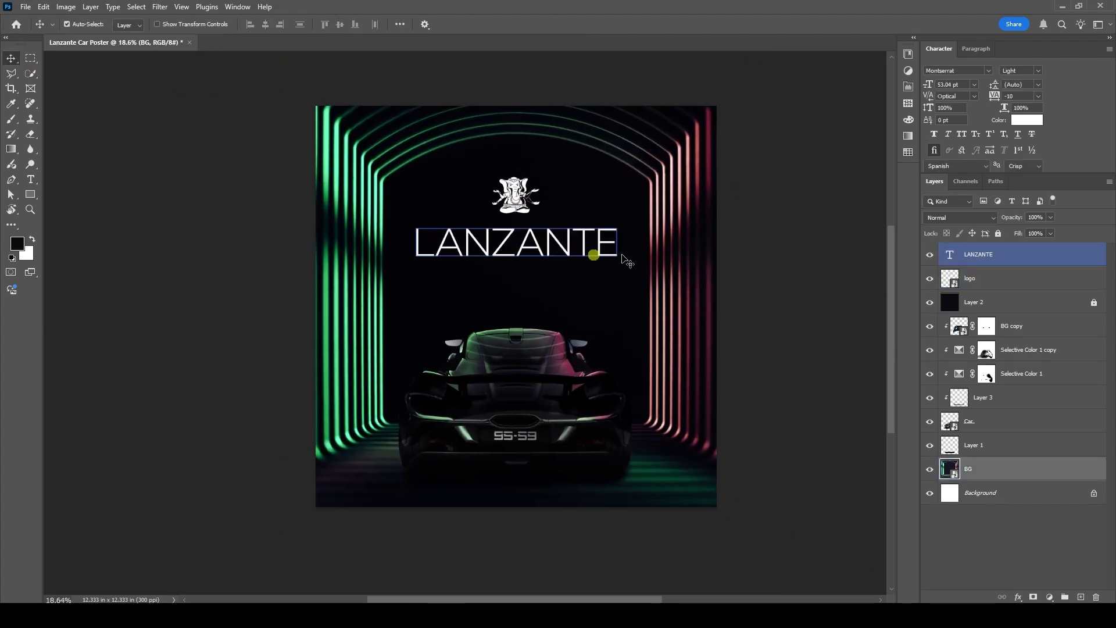
Add a paragraph text box filled with Lorem Ipsum below the car.
{"action": "scroll", "coordinate": [735, 236], "scroll_direction": "right", "scroll_amount": 2}
{"action": "scroll", "coordinate": [735, 235], "scroll_direction": "right", "scroll_amount": 2}
{"action": "left_click", "coordinate": [30, 179]}
{"action": "left_click_drag", "start_coordinate": [334, 481], "coordinate": [515, 492]}
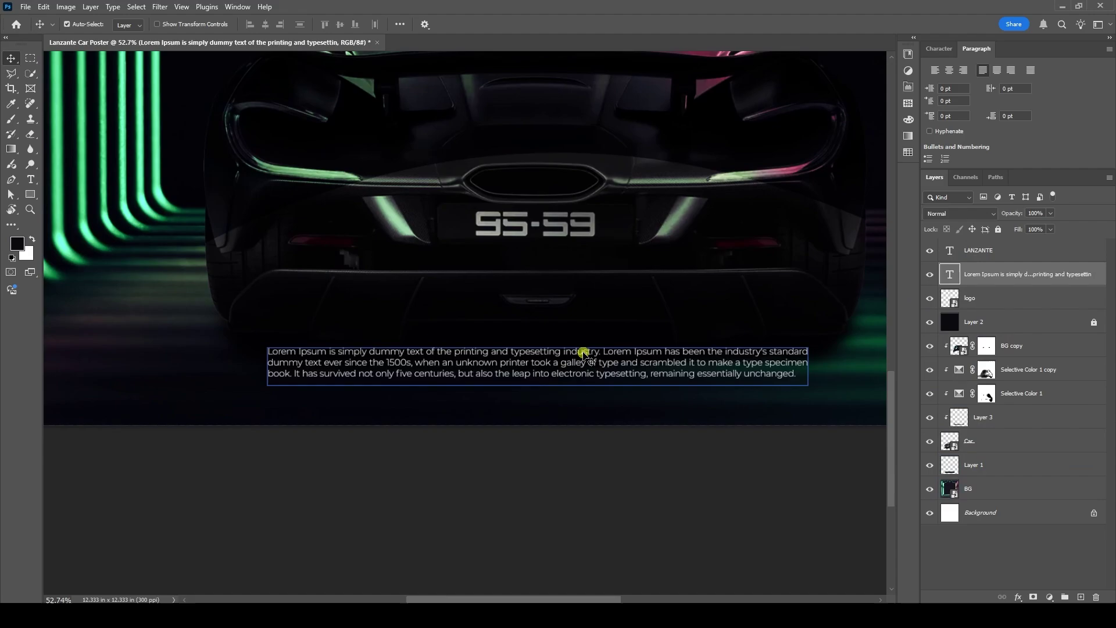
Widen the Lorem Ipsum text box and justify the paragraph with its last line centred.
{"action": "scroll", "coordinate": [581, 355], "scroll_direction": "up", "scroll_amount": 3}
{"action": "scroll", "coordinate": [530, 375], "scroll_direction": "down", "scroll_amount": 3}
{"action": "double_click", "coordinate": [513, 371]}
{"action": "left_click_drag", "start_coordinate": [774, 362], "coordinate": [826, 360]}
{"action": "left_click", "coordinate": [998, 70]}
Change the Lorem Ipsum paragraph's font size and centre it horizontally near the canvas's lower edge.
{"action": "key", "text": "ctrl+a"}
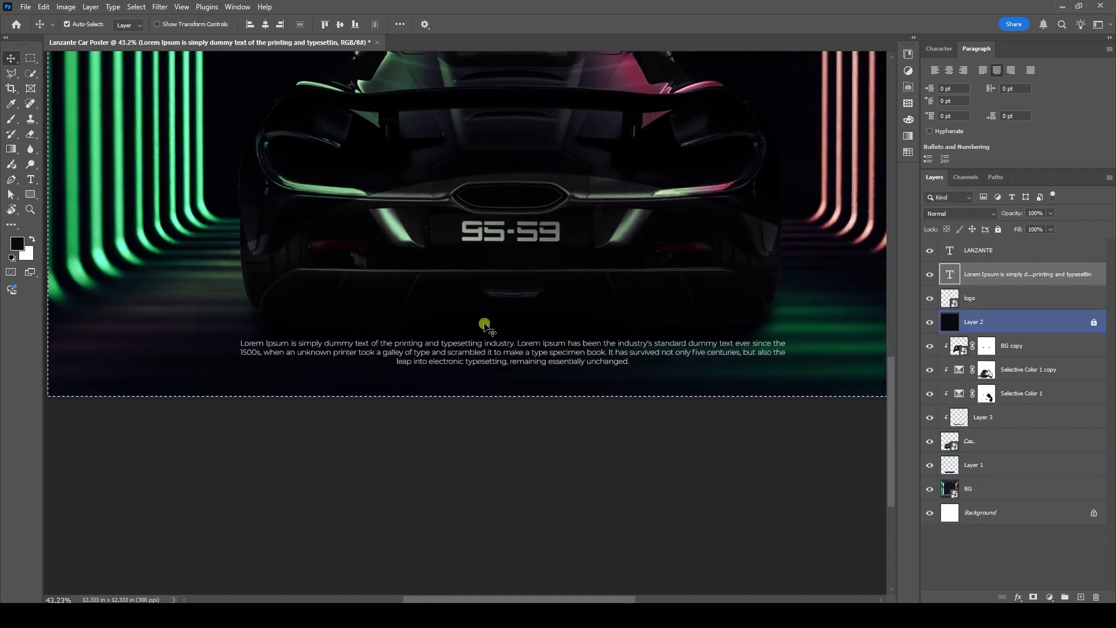
{"action": "double_click", "coordinate": [489, 349]}
{"action": "left_click", "coordinate": [319, 25]}
{"action": "left_click", "coordinate": [296, 54]}
{"action": "left_click", "coordinate": [12, 58]}
{"action": "key", "text": "ctrl+d"}
{"action": "scroll", "coordinate": [551, 302], "scroll_direction": "down", "scroll_amount": 5}
{"action": "left_click_drag", "start_coordinate": [550, 302], "coordinate": [516, 466]}
{"action": "left_click", "coordinate": [770, 379]}
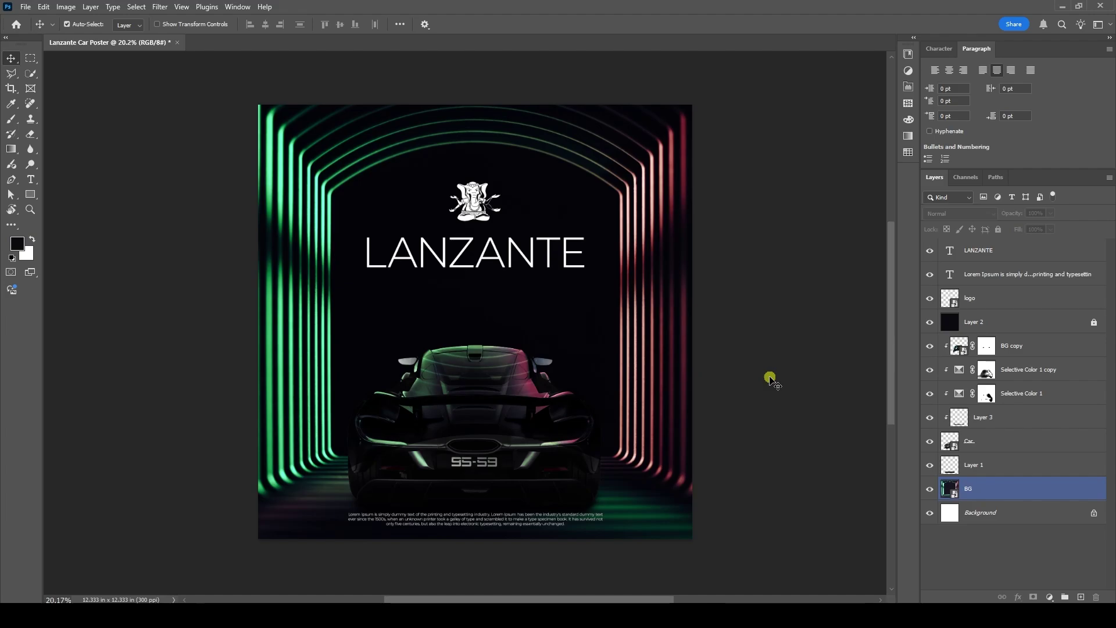
{"action": "left_click", "coordinate": [1009, 442]}
{"action": "left_click", "coordinate": [1015, 347], "text": "shift"}
{"action": "key", "text": "ctrl+t"}
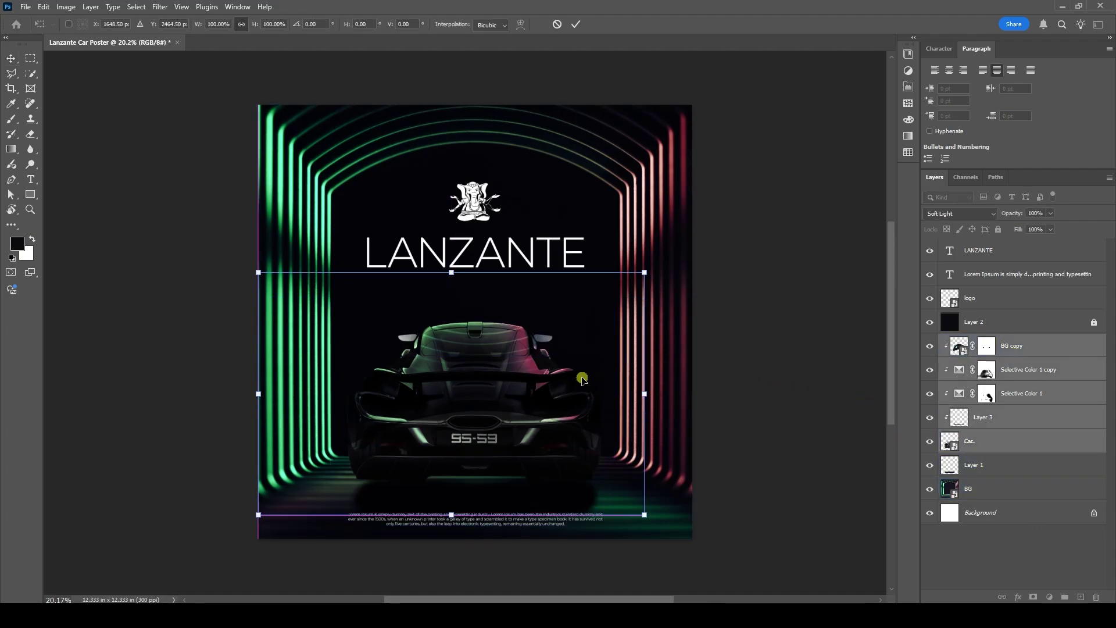
{"action": "key", "text": "Escape"}
{"action": "left_click", "coordinate": [1001, 465]}
{"action": "left_click", "coordinate": [995, 442], "text": "shift"}
{"action": "key", "text": "ctrl+t"}
Select the layers from BG copy down to Layer 1 and move the car with its shadow up slightly.
{"action": "left_click", "coordinate": [1012, 346]}
{"action": "left_click", "coordinate": [994, 465], "text": "shift"}
{"action": "key", "text": "ctrl+t"}
{"action": "left_click_drag", "start_coordinate": [552, 428], "coordinate": [551, 410]}
{"action": "key", "text": "Return"}
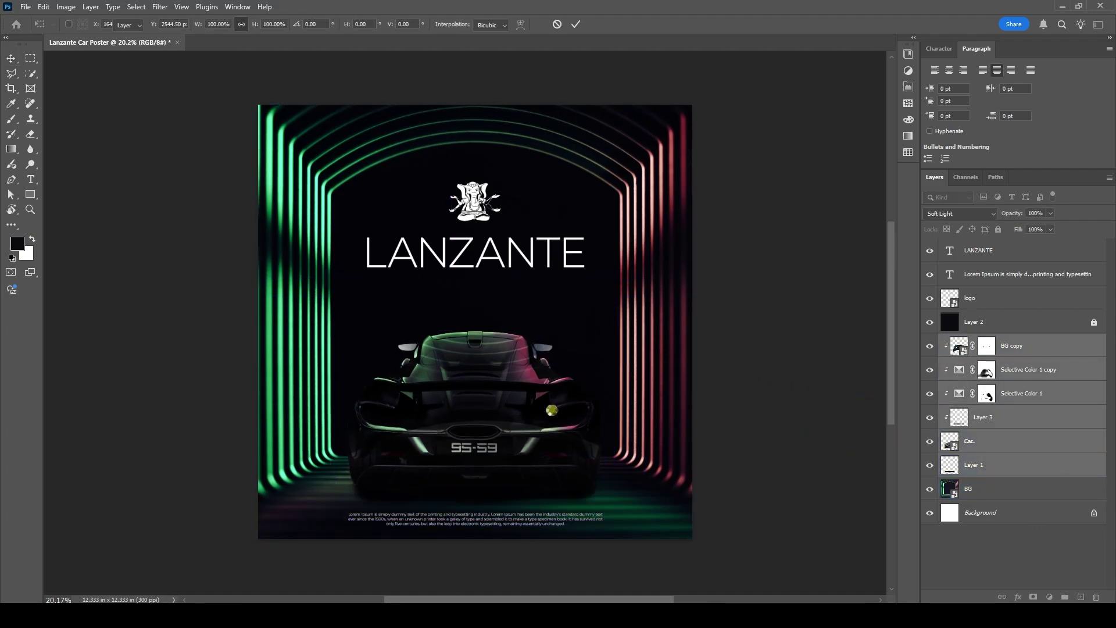
Nudge the Lorem Ipsum paragraph up slightly towards the car and deselect it.
{"action": "left_click", "coordinate": [653, 289]}
{"action": "left_click_drag", "start_coordinate": [617, 394], "coordinate": [620, 343]}
{"action": "left_click_drag", "start_coordinate": [535, 472], "coordinate": [535, 467]}
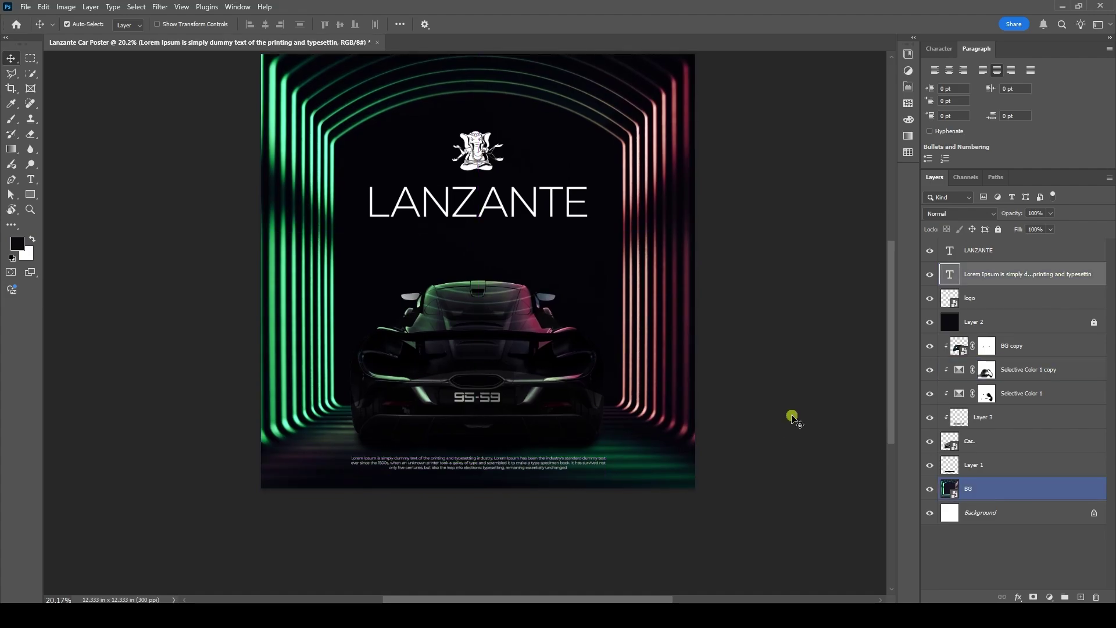
{"action": "left_click", "coordinate": [793, 416]}
{"action": "left_click_drag", "start_coordinate": [743, 240], "coordinate": [735, 293]}
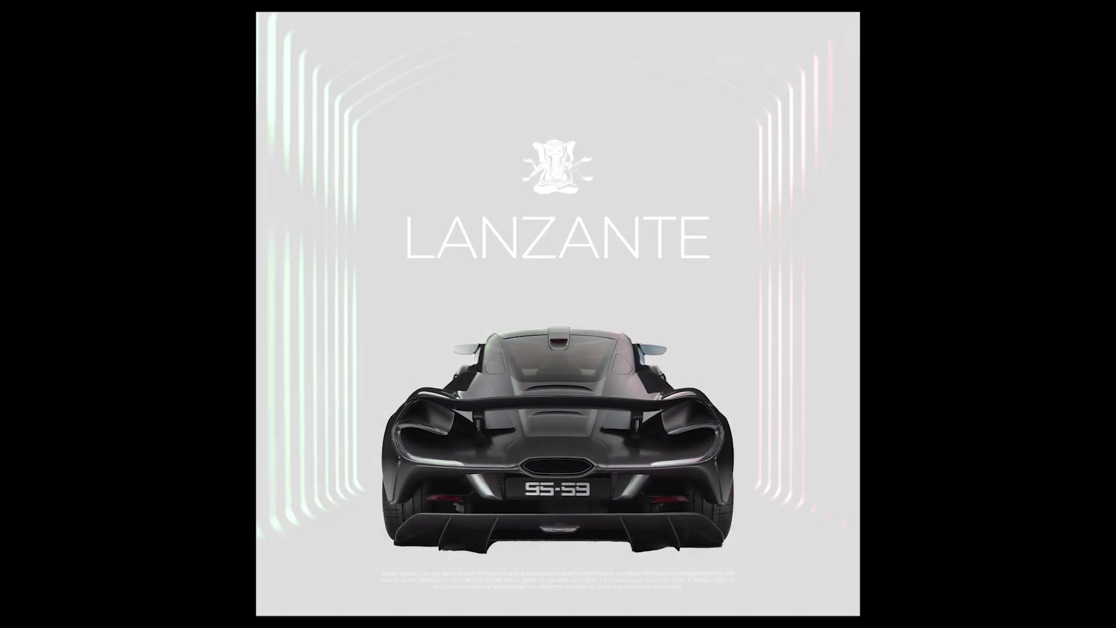